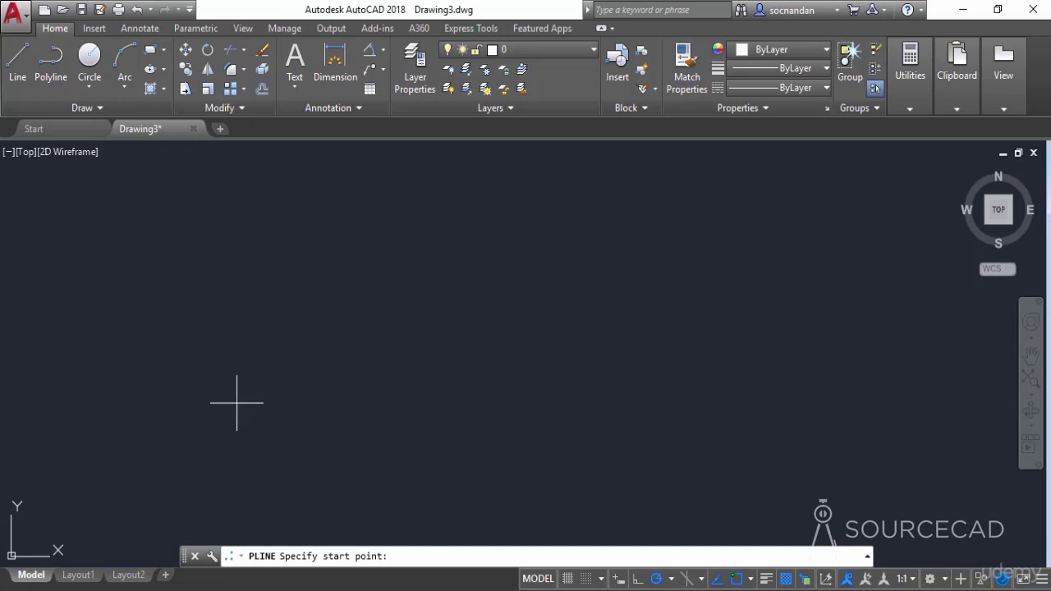
# Draw a right triangle as a single polyline, with a horizontal base, a vertical right side and a sloping side ending at the start point.
pyautogui.click(236, 402)
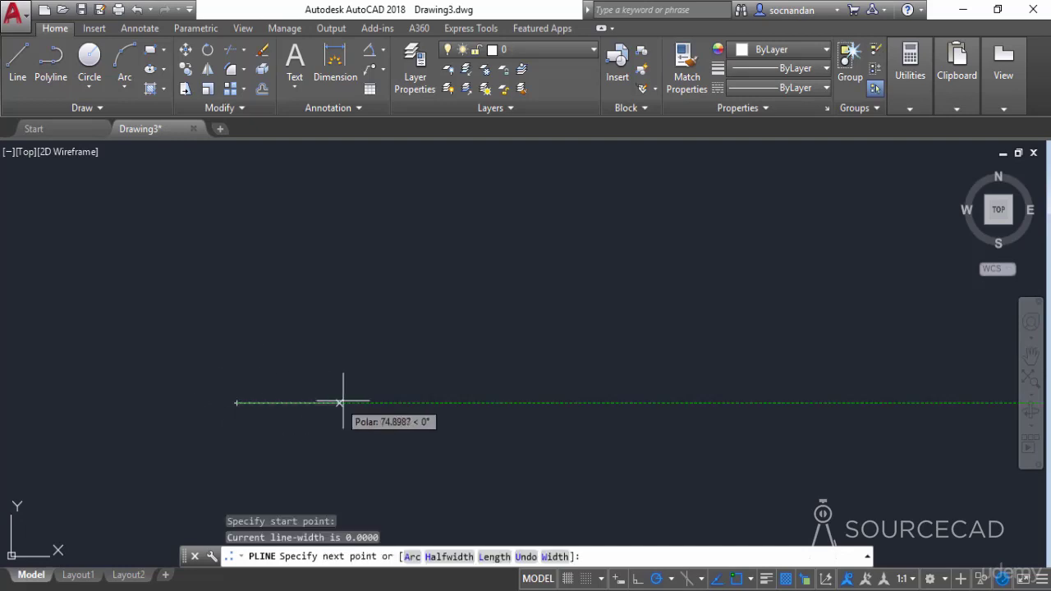
pyautogui.click(439, 402)
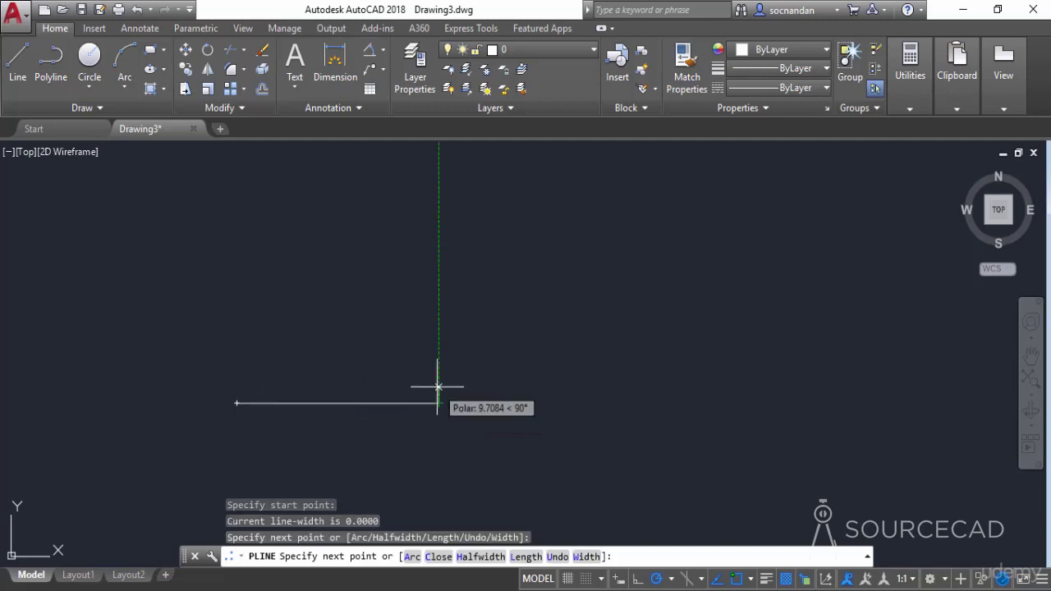
pyautogui.click(438, 270)
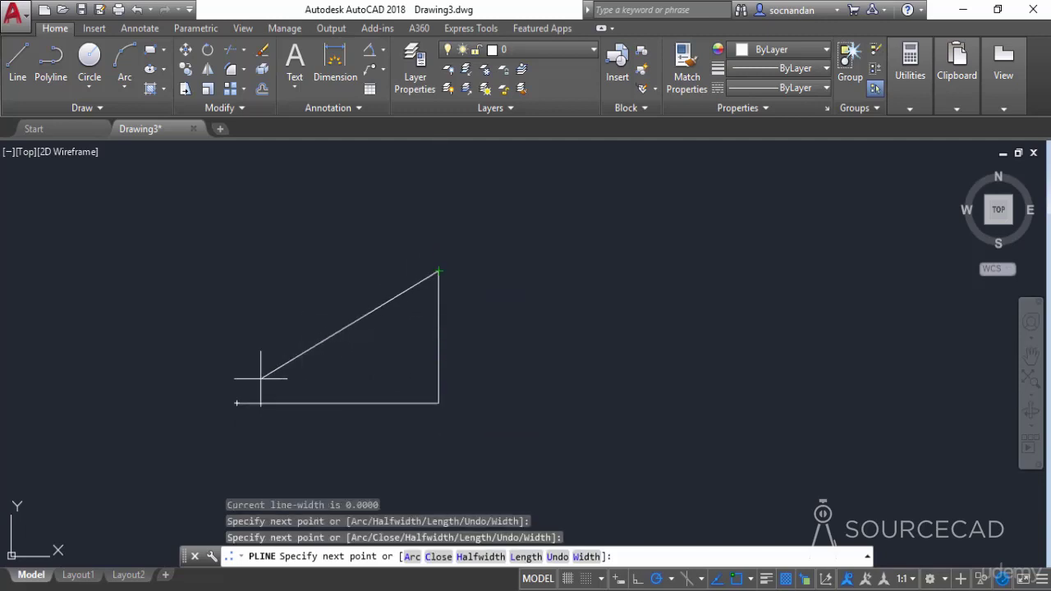
pyautogui.click(236, 403)
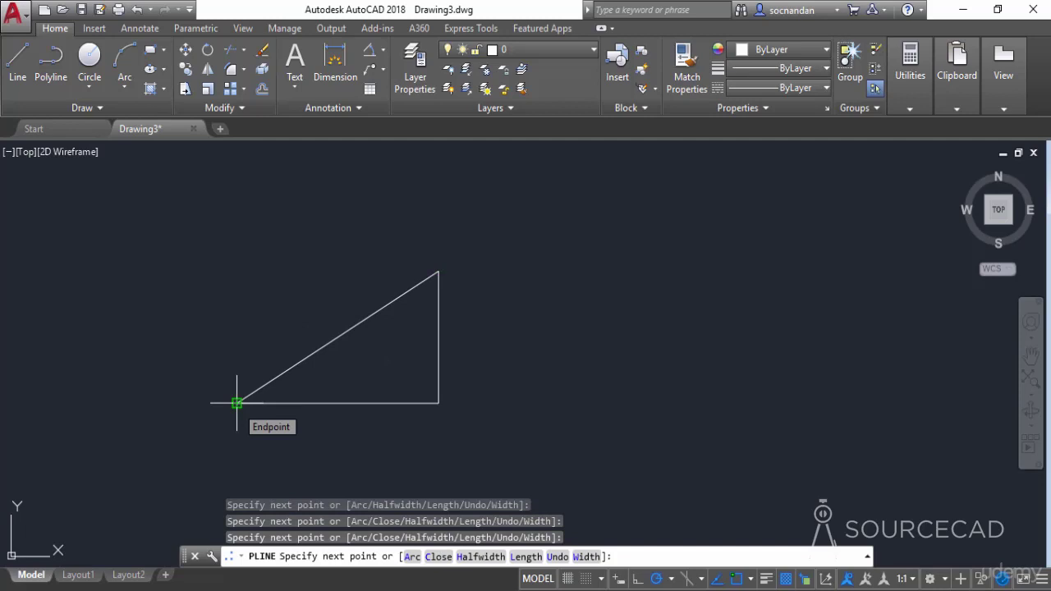
pyautogui.press('Return')
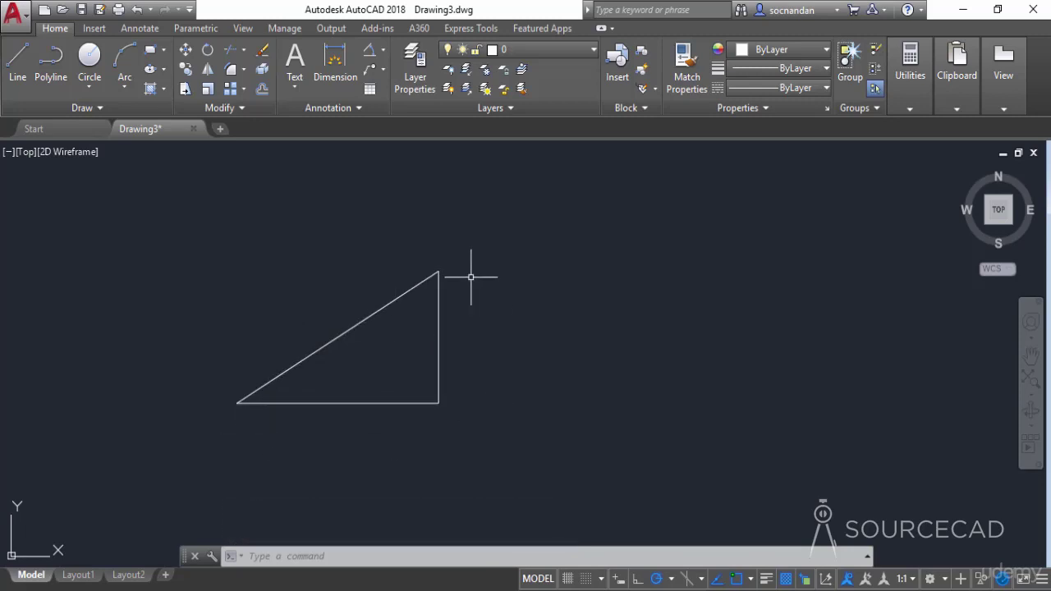
# Draw a similar right triangle with the Line command to the right of the polyline triangle, ending at its start point.
pyautogui.click(18, 65)
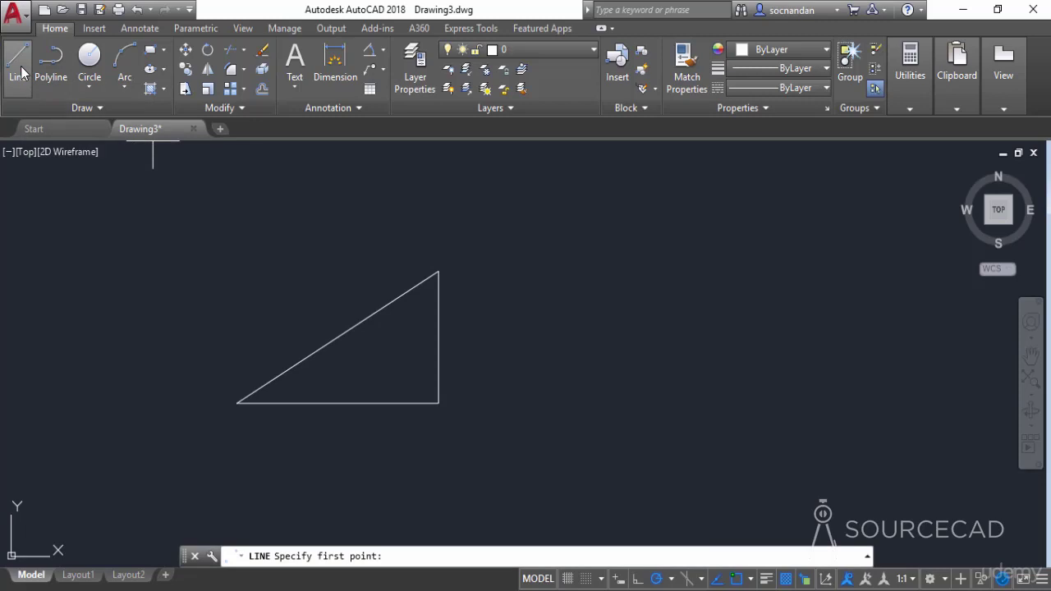
pyautogui.click(519, 399)
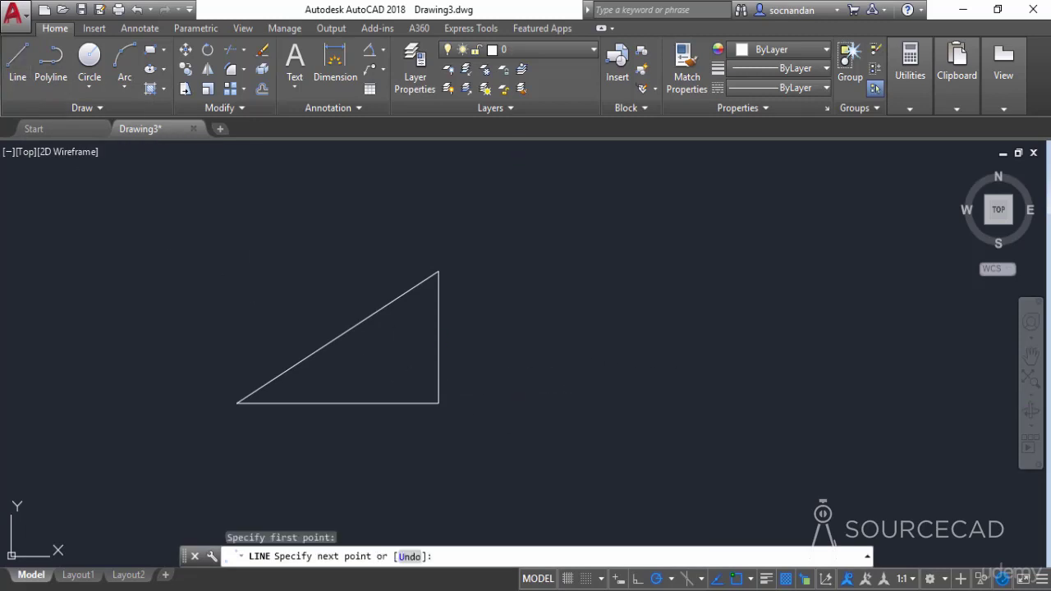
pyautogui.click(698, 402)
pyautogui.click(697, 261)
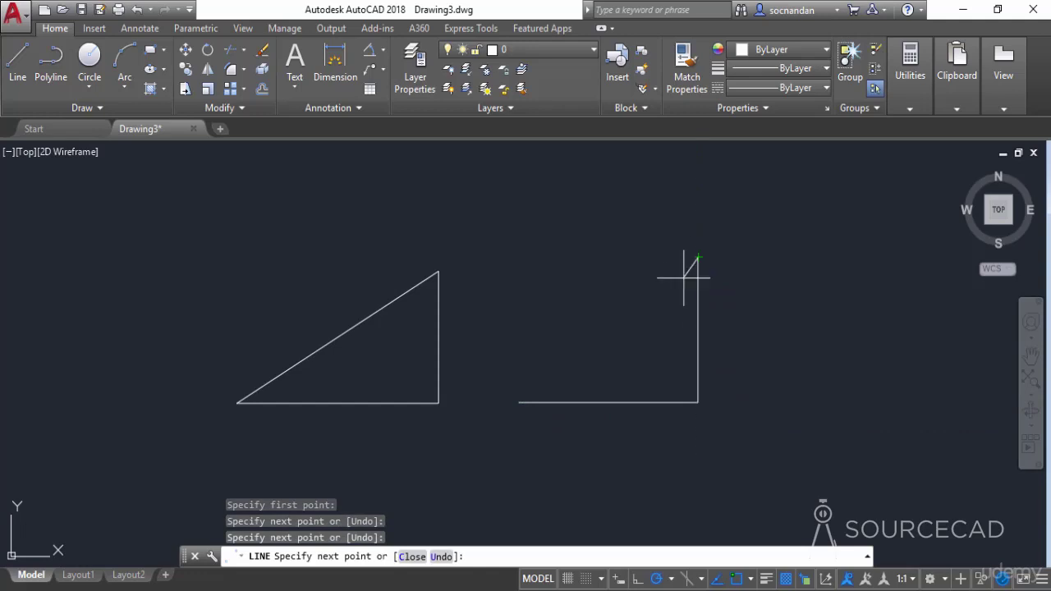
pyautogui.click(519, 403)
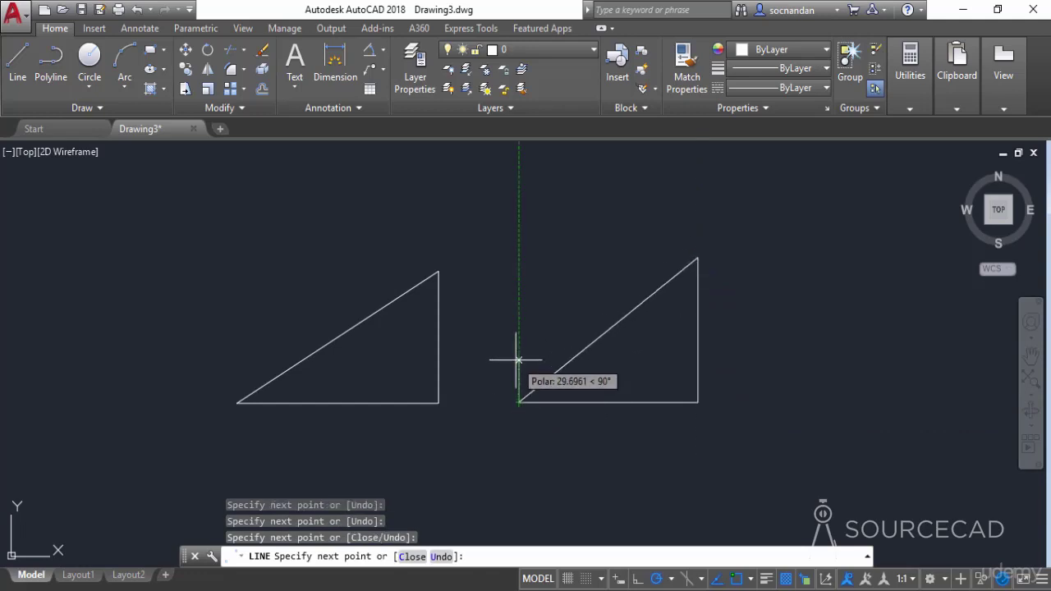
pyautogui.press('Return')
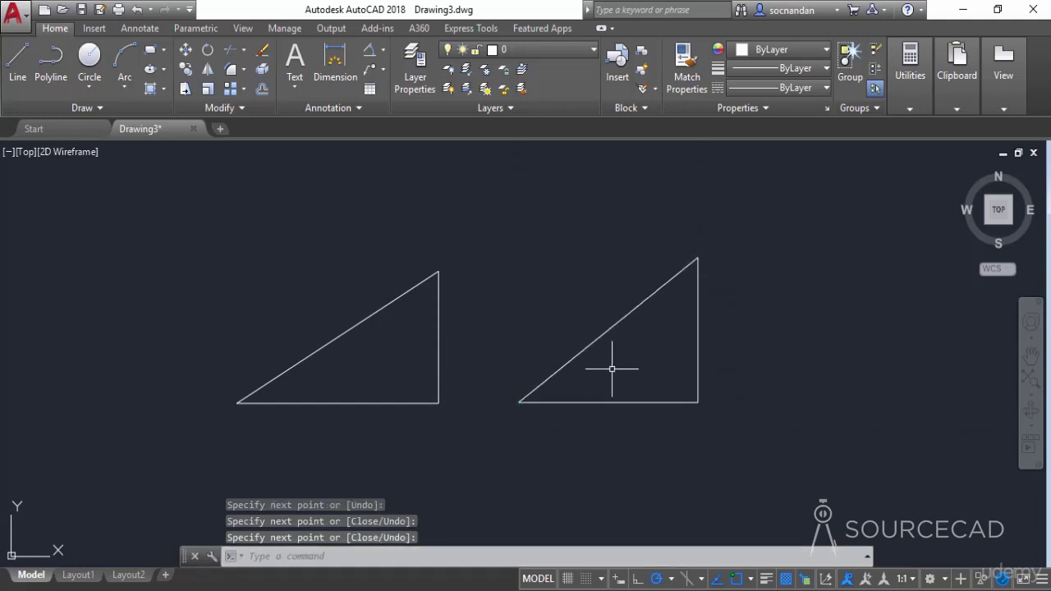
# Select the polyline triangle and each side of the line triangle to compare their selection behaviour and midpoint grip options, and clear the selection.
pyautogui.click(439, 294)
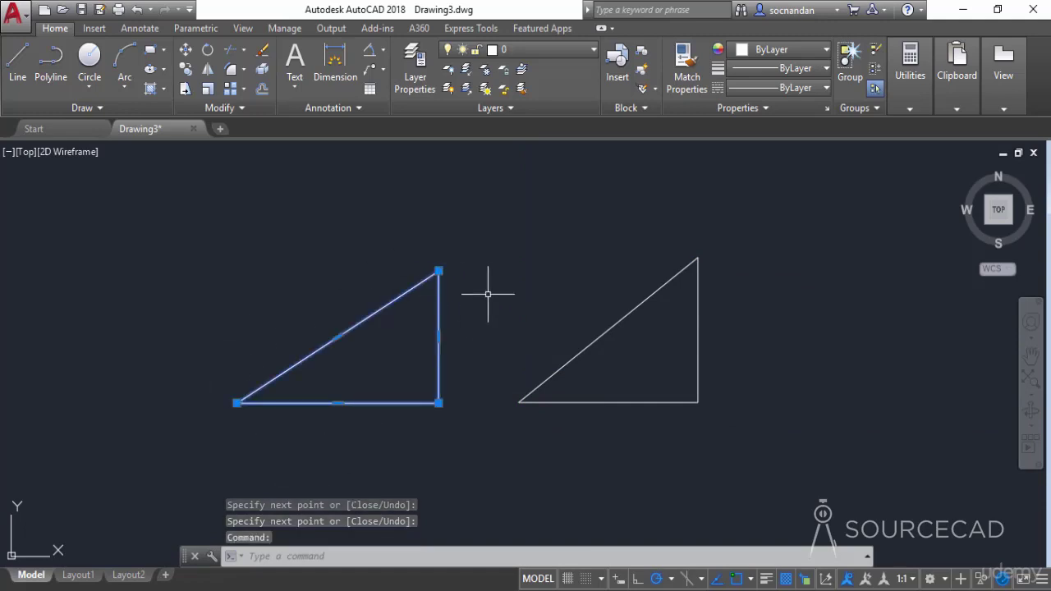
pyautogui.click(659, 291)
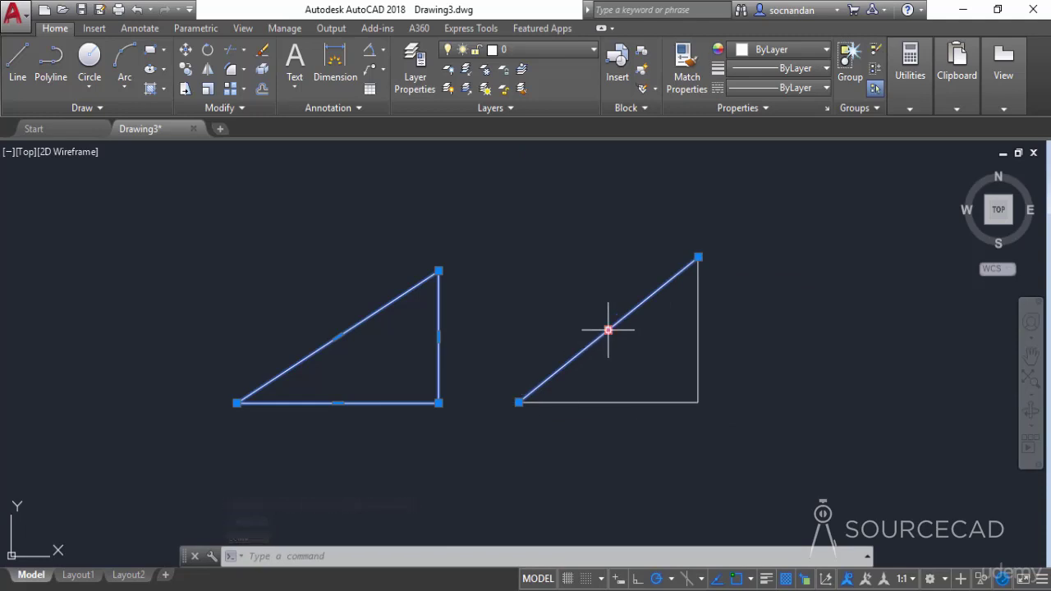
pyautogui.moveTo(337, 336)
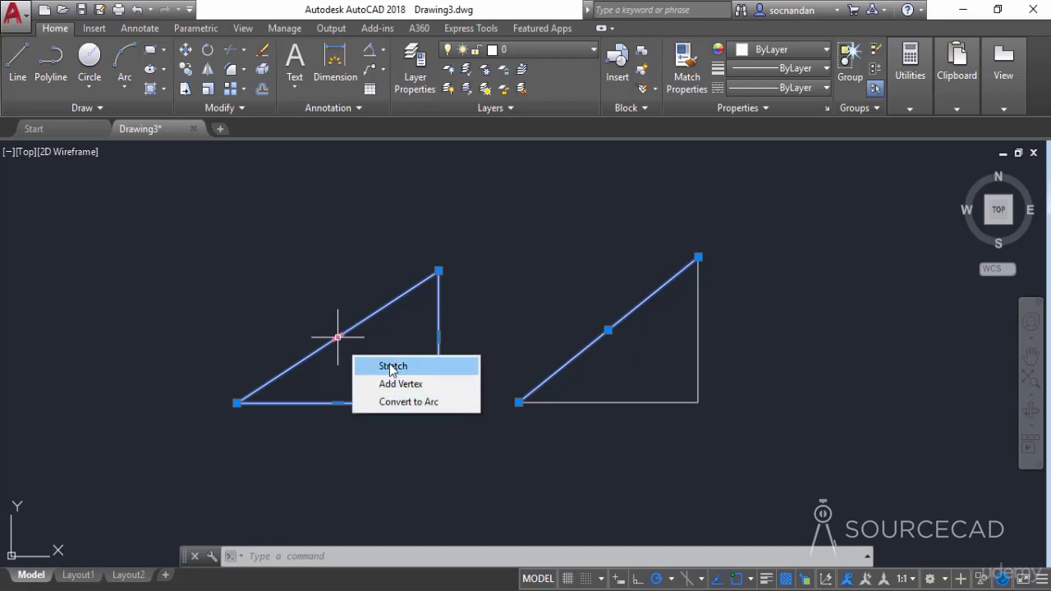
pyautogui.press('Escape')
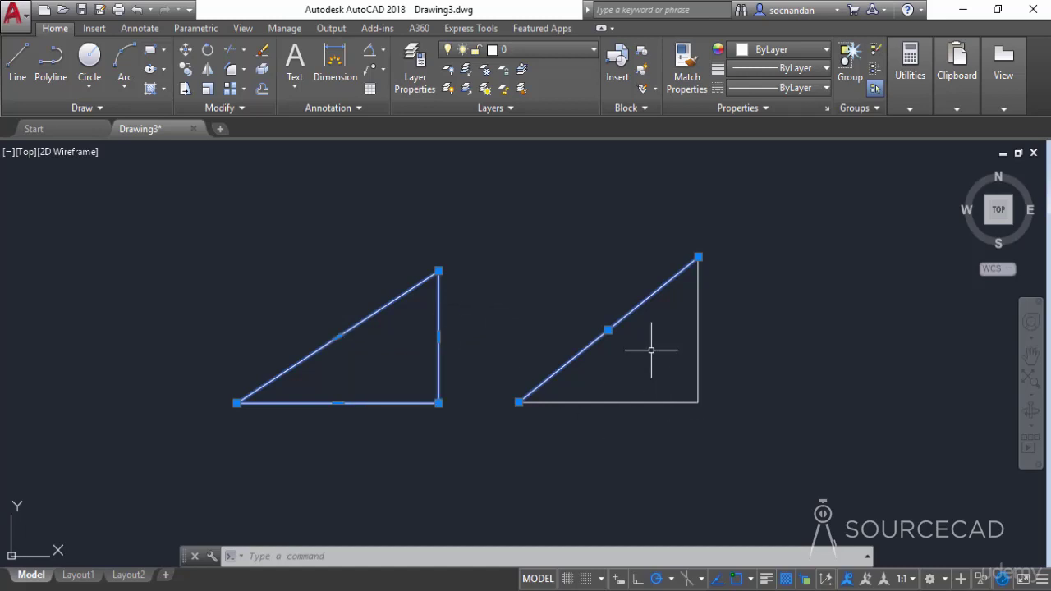
pyautogui.click(698, 316)
pyautogui.click(654, 403)
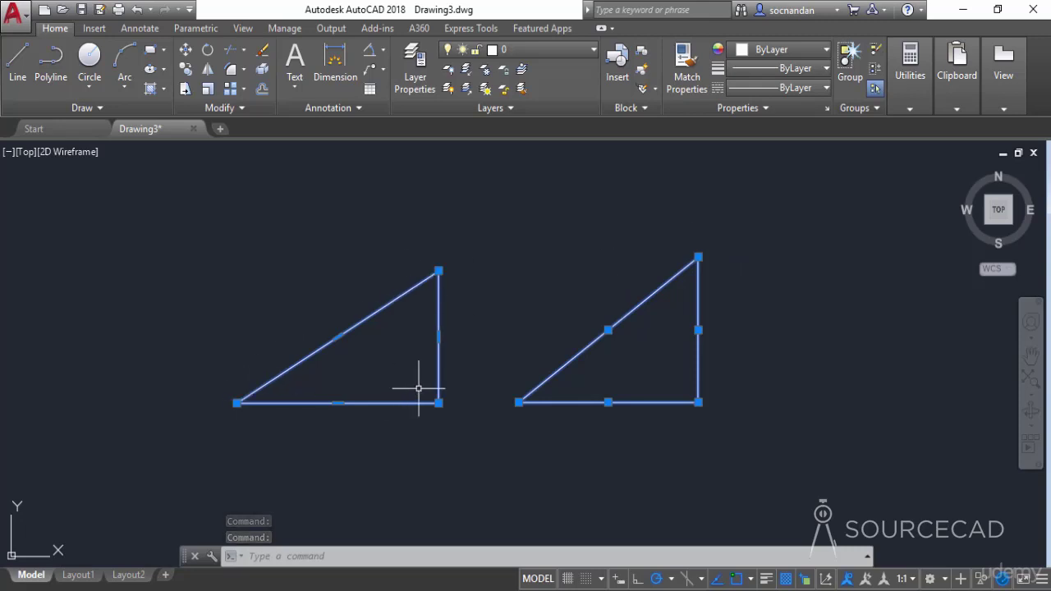
pyautogui.press('Escape')
# Erase both triangles with one crossing selection.
pyautogui.click(706, 414)
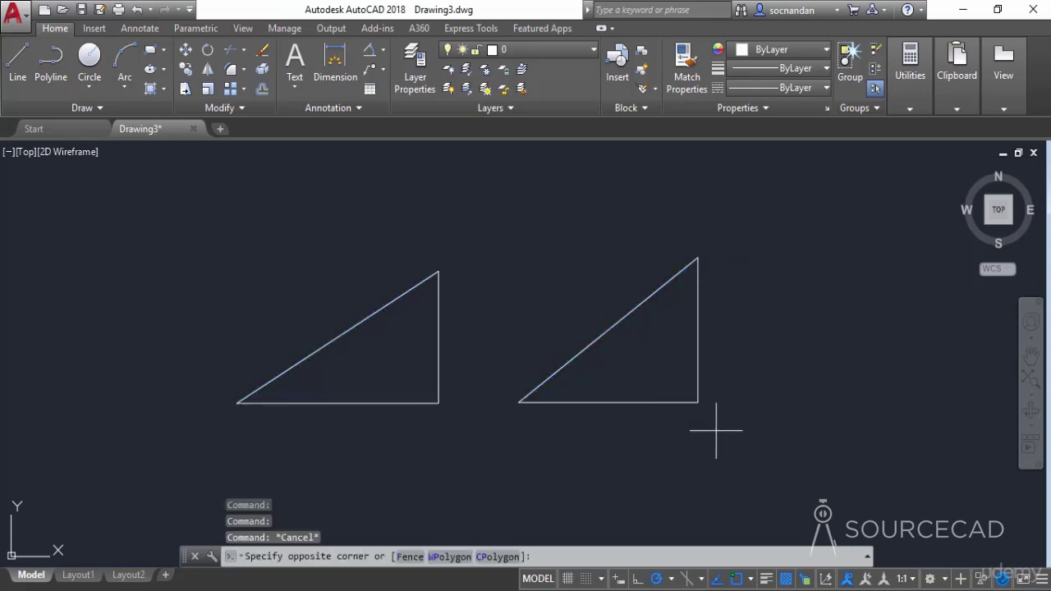
pyautogui.click(343, 247)
pyautogui.rightClick(343, 247)
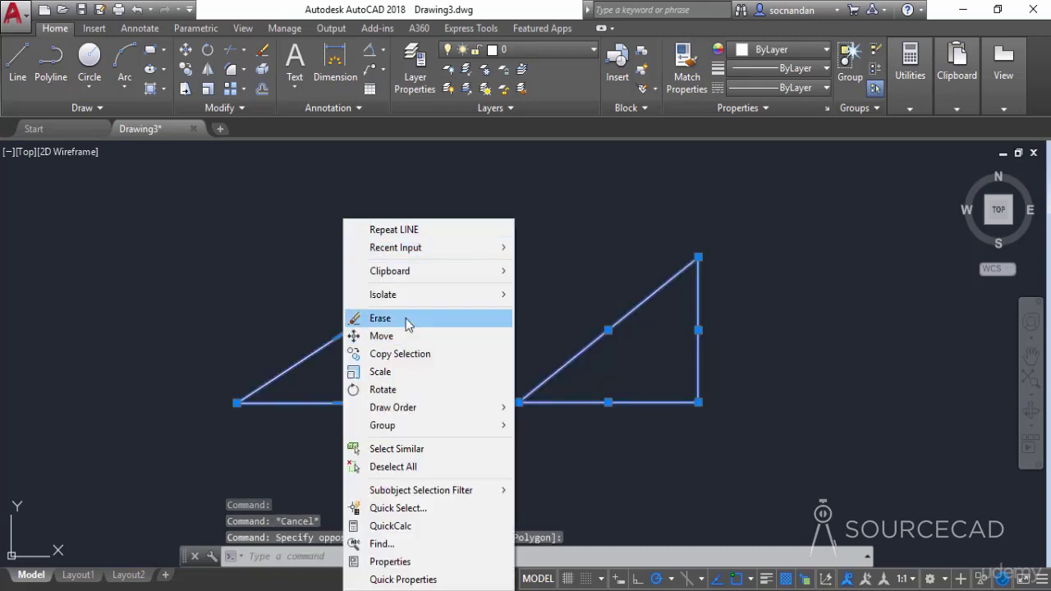
pyautogui.click(404, 317)
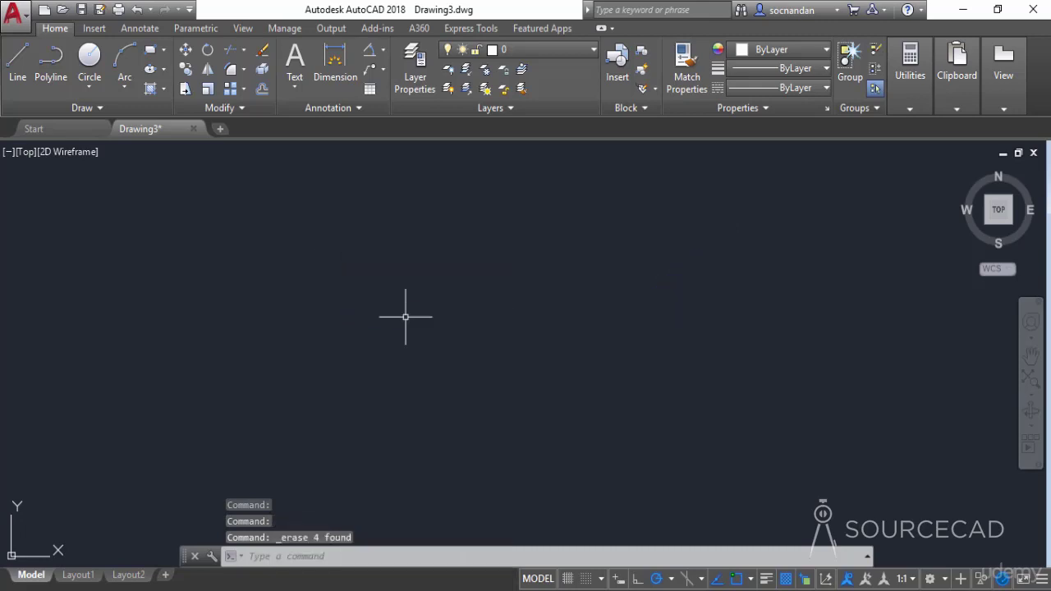
# Start a polyline with a vertical segment drawn upward, and continue it with a semicircular arc about 99 units wide toward the right.
pyautogui.click(51, 66)
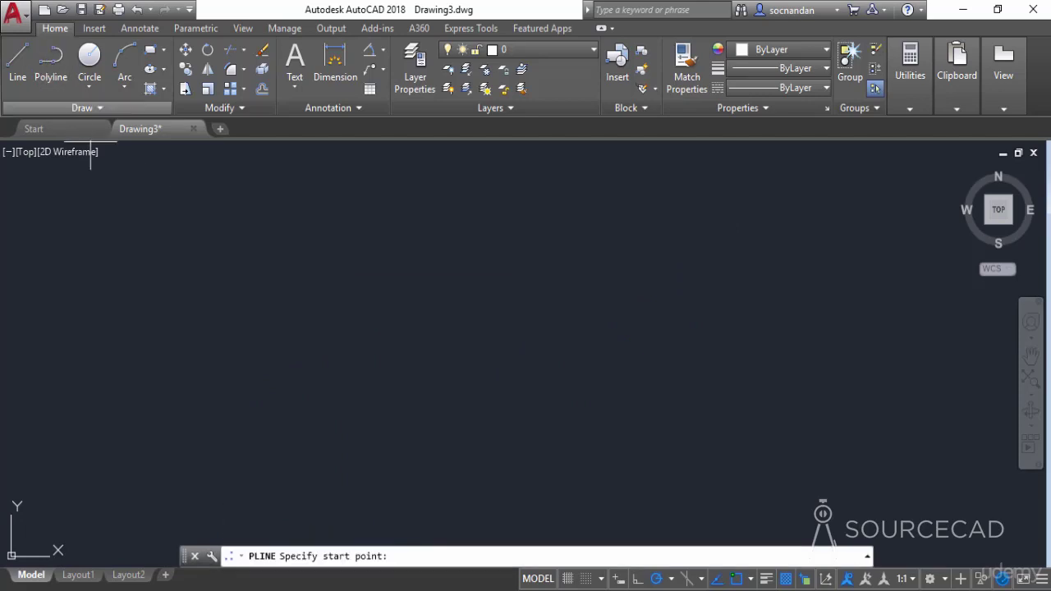
pyautogui.click(347, 419)
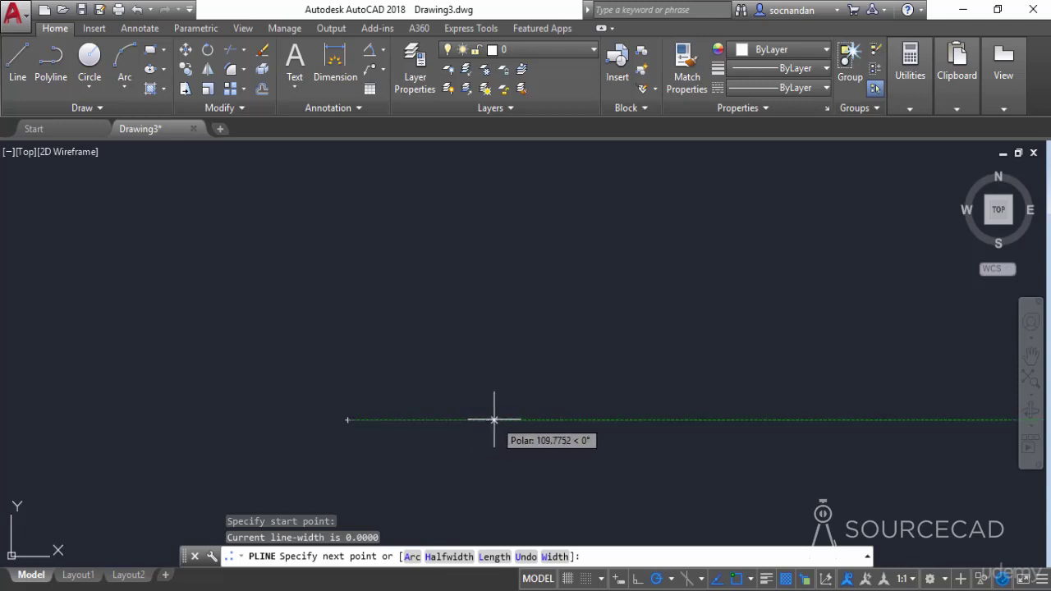
pyautogui.click(348, 280)
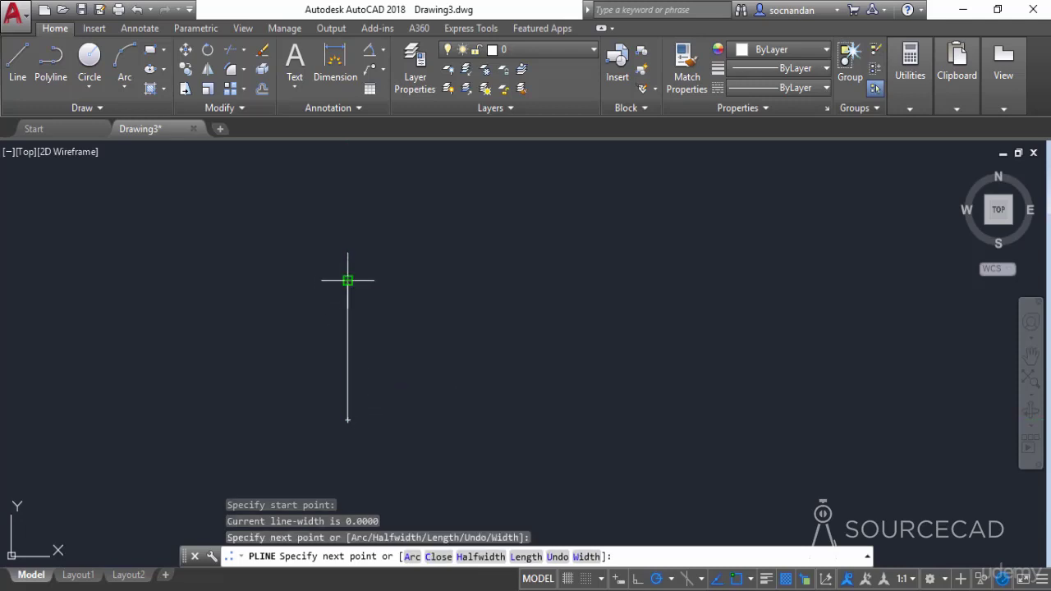
pyautogui.click(412, 558)
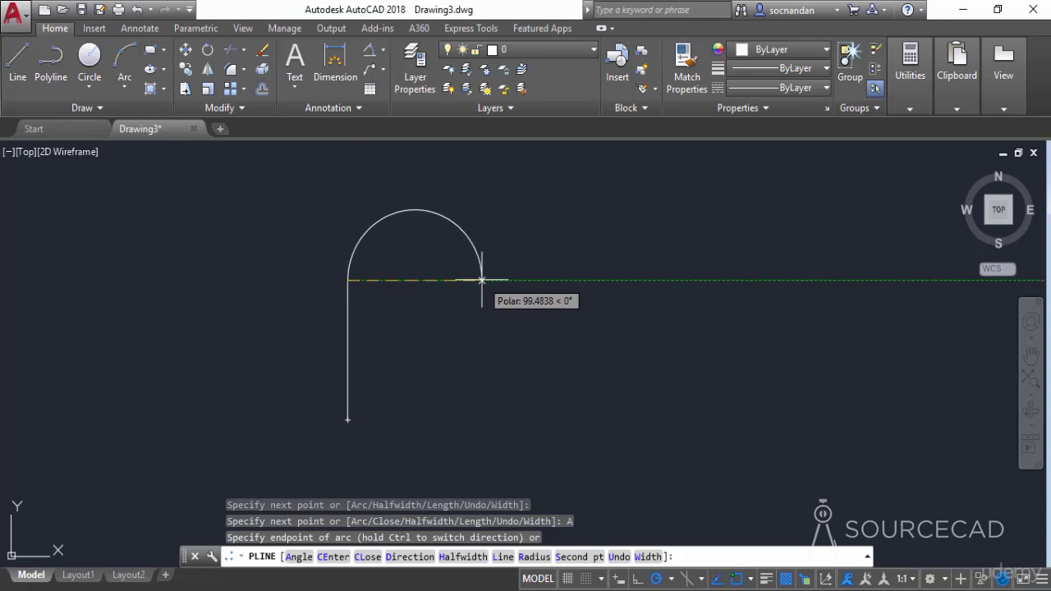
pyautogui.click(482, 280)
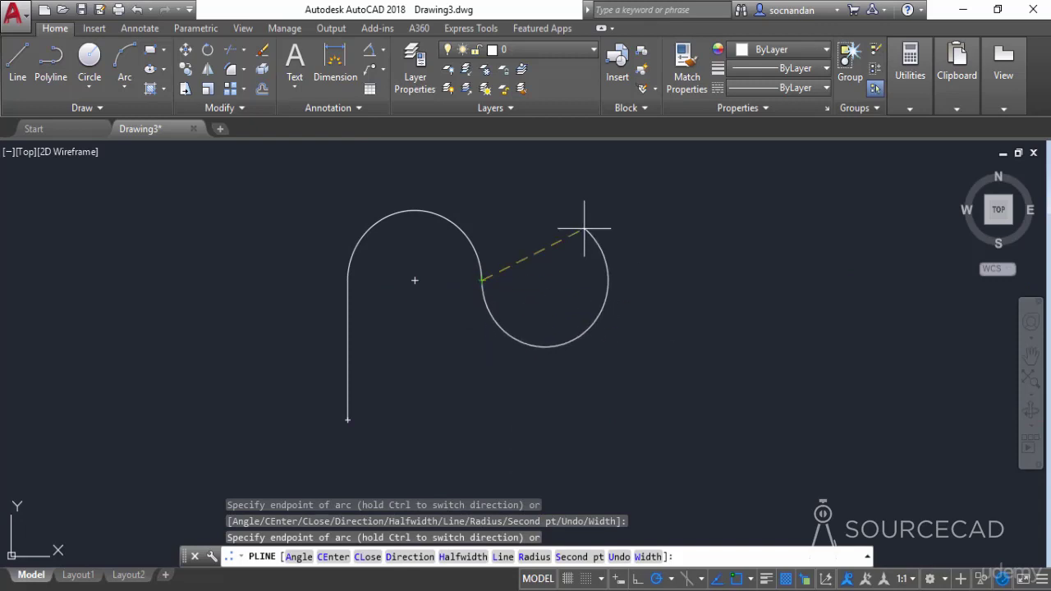
# Return the polyline to straight segments and complete the arch shape with a vertical right side and a base ending at the start point.
pyautogui.click(502, 557)
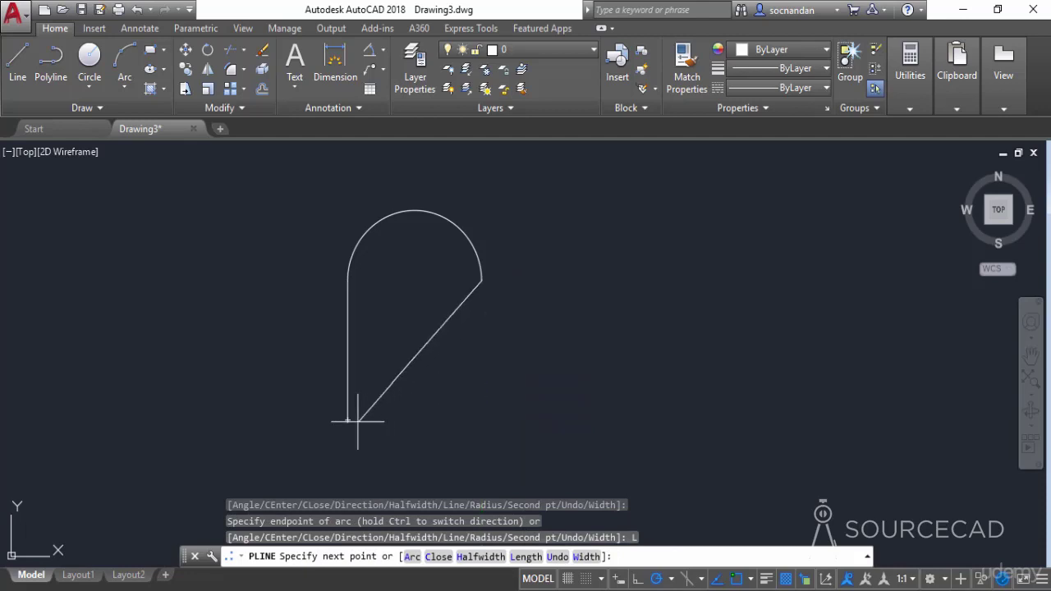
pyautogui.click(481, 420)
pyautogui.click(349, 420)
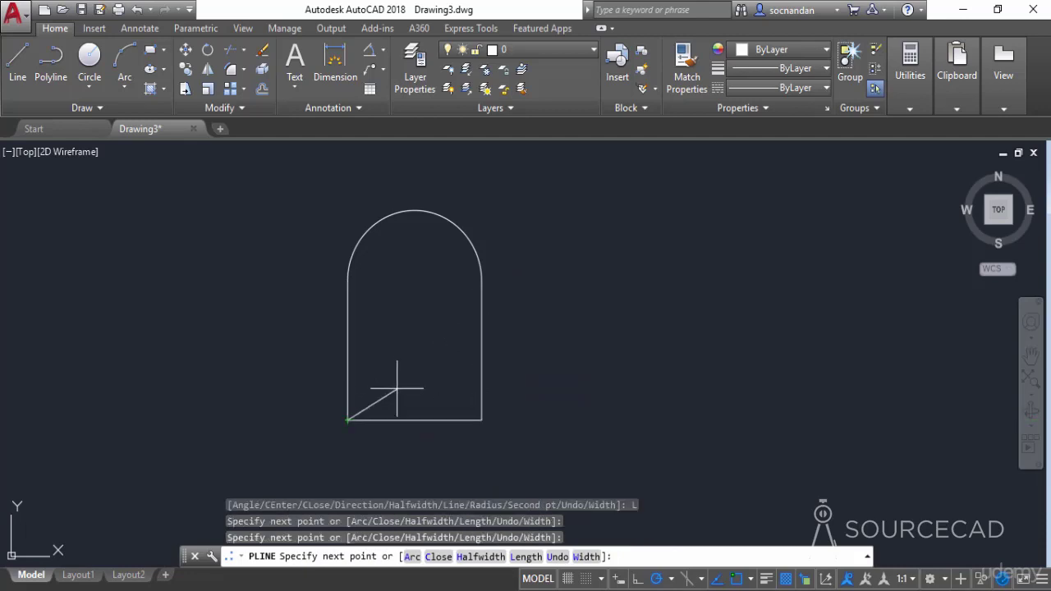
pyautogui.press('Return')
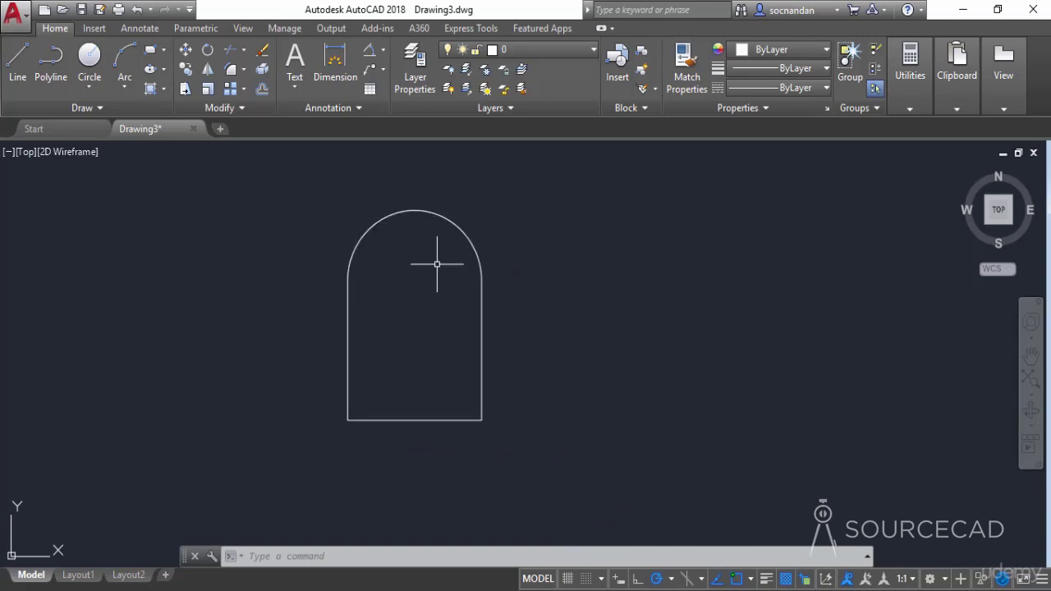
# Start a new polyline to the right of the arch with starting and ending half-widths of 10.
pyautogui.moveTo(437, 263)
pyautogui.mouseDown(button='middle')
pyautogui.moveTo(377, 303)
pyautogui.moveTo(265, 301)
pyautogui.mouseUp(button='middle')
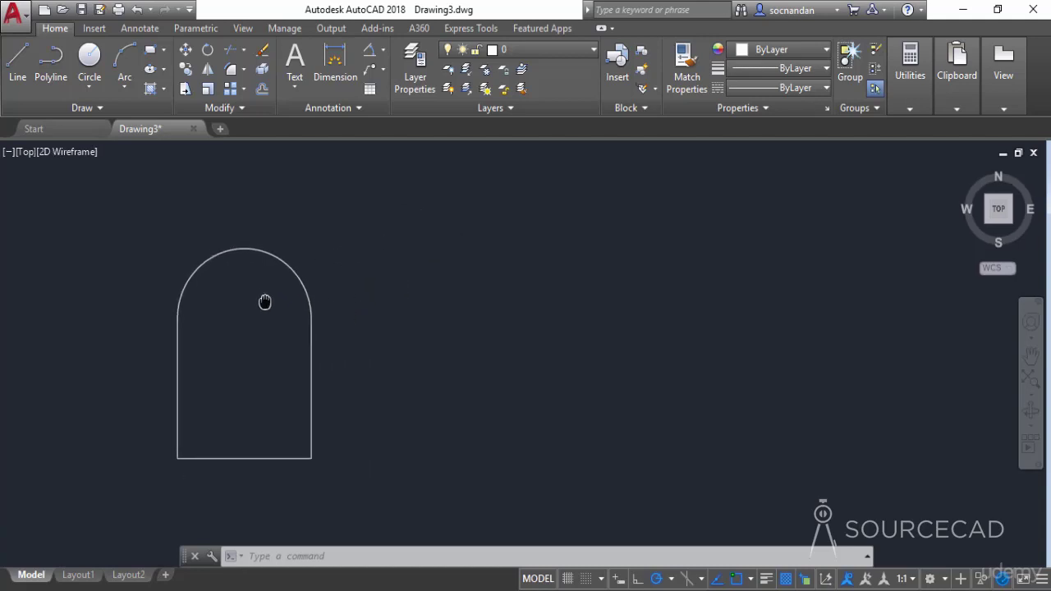
pyautogui.click(52, 74)
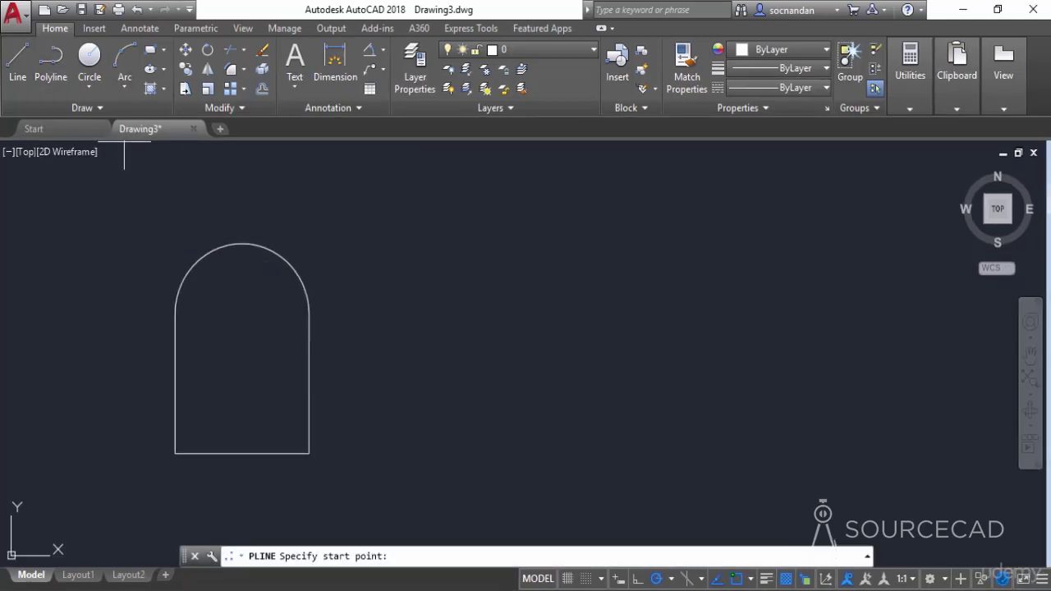
pyautogui.click(430, 446)
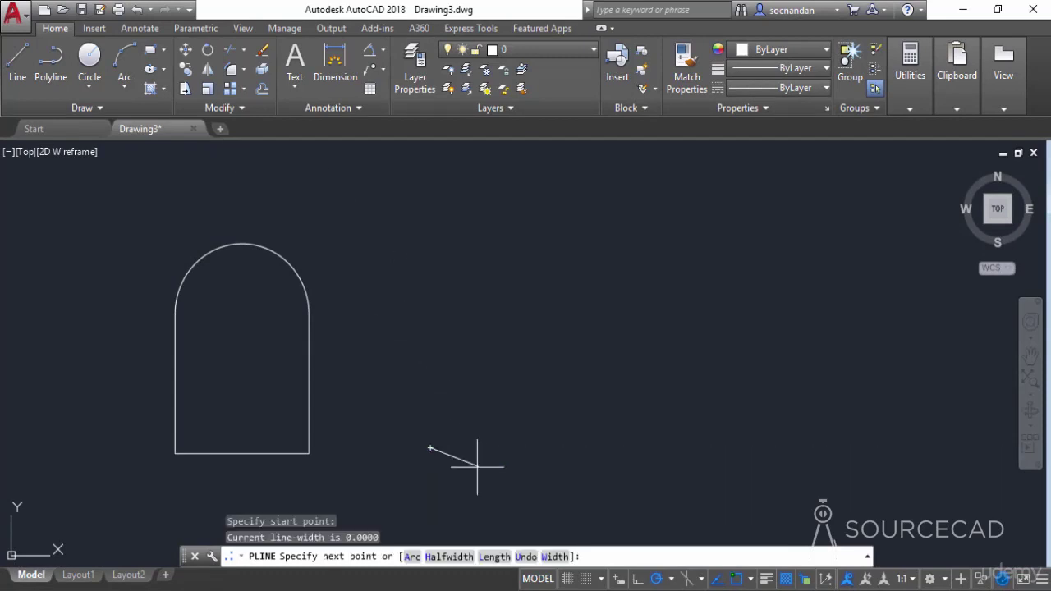
pyautogui.click(448, 559)
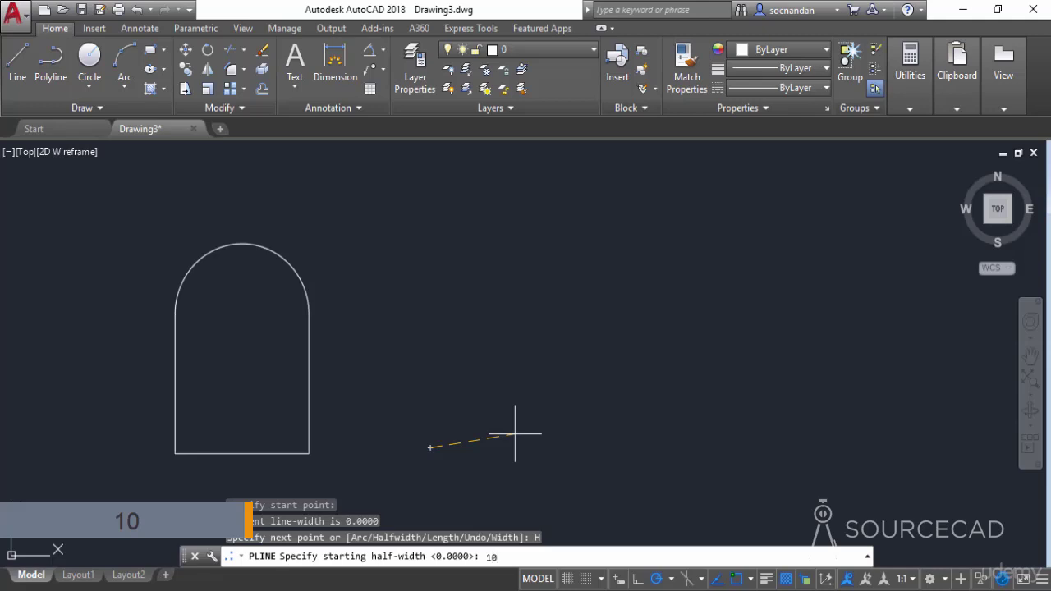
pyautogui.press('Return')
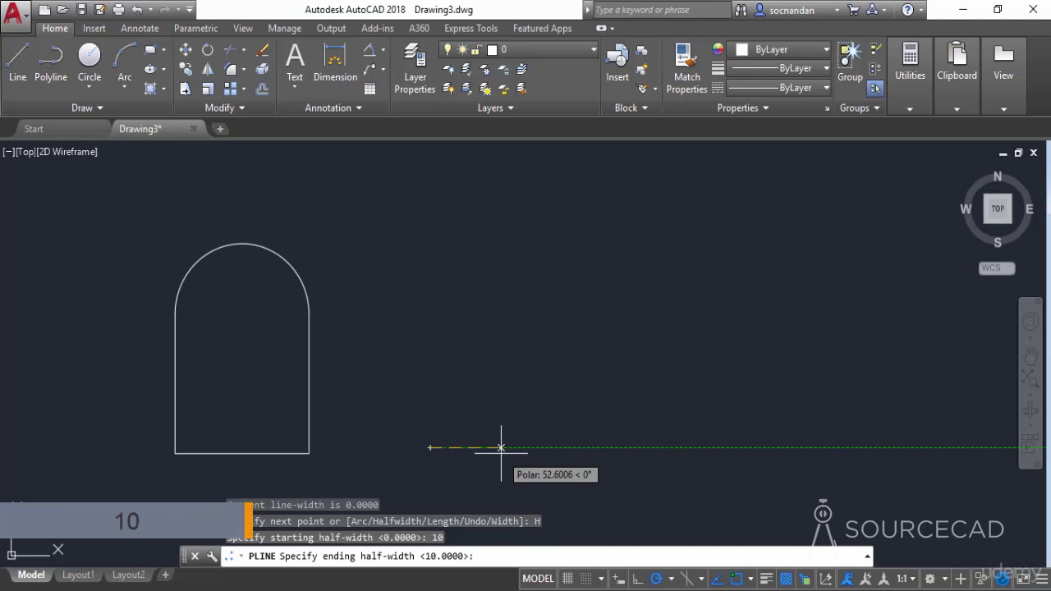
pyautogui.press('Return')
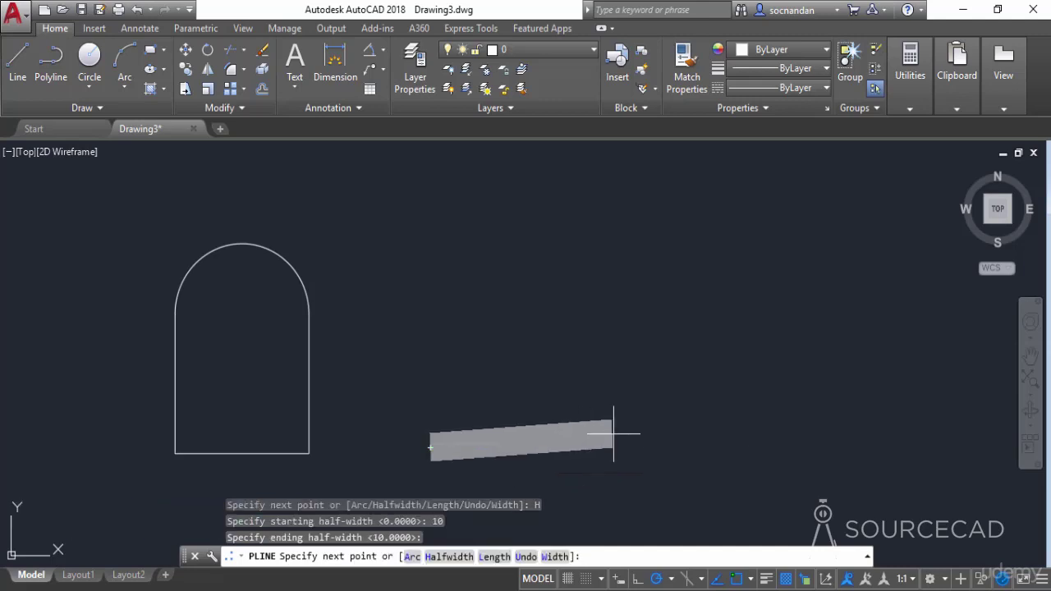
# Draw a thick four-sided outline to the right of the arch, ending at the start point, and finish the polyline.
pyautogui.click(725, 448)
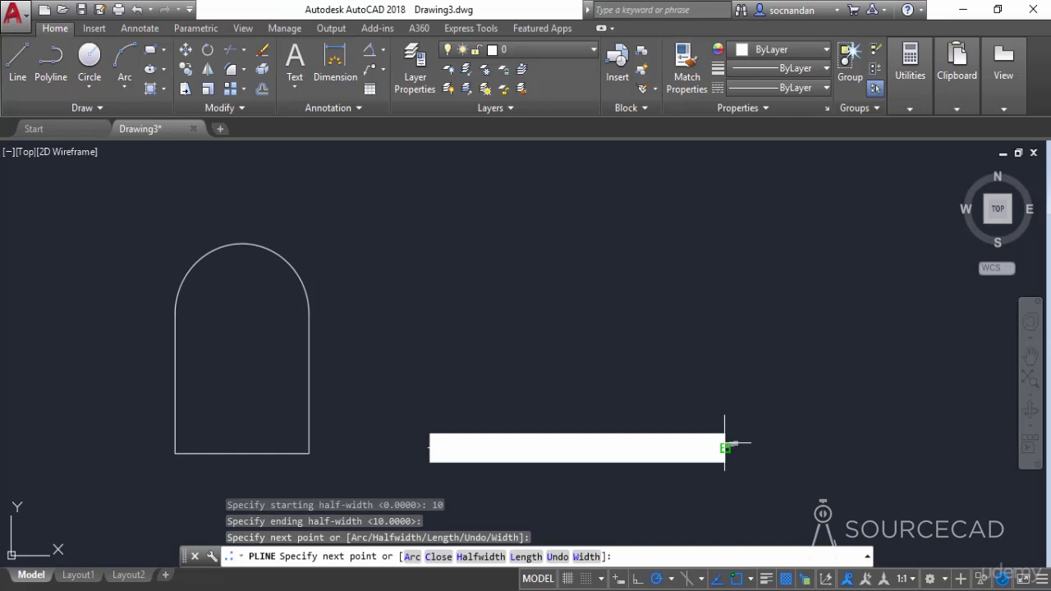
pyautogui.click(724, 222)
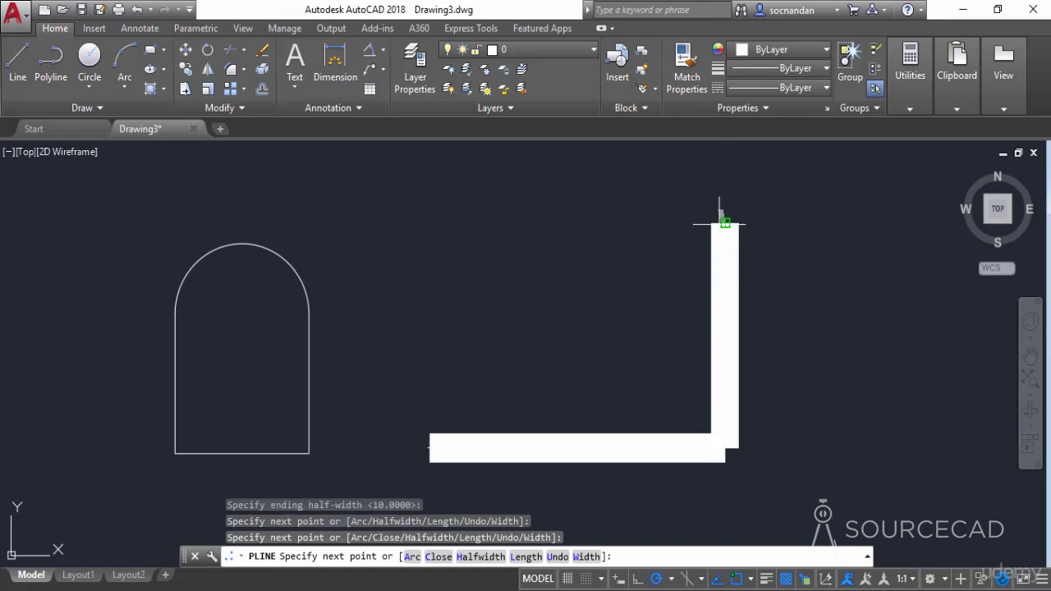
pyautogui.click(439, 222)
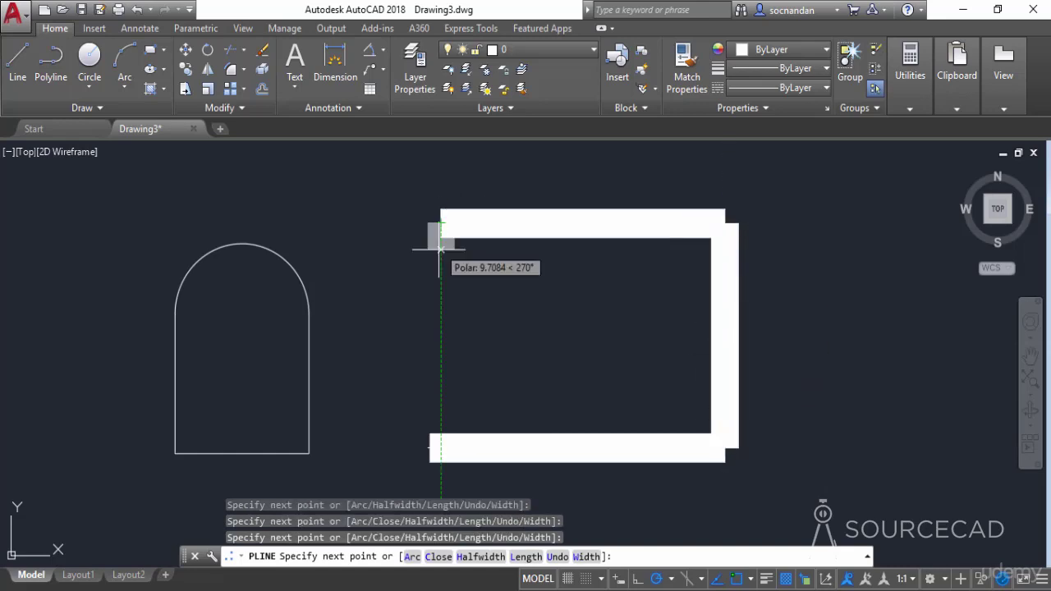
pyautogui.click(428, 447)
pyautogui.rightClick(521, 339)
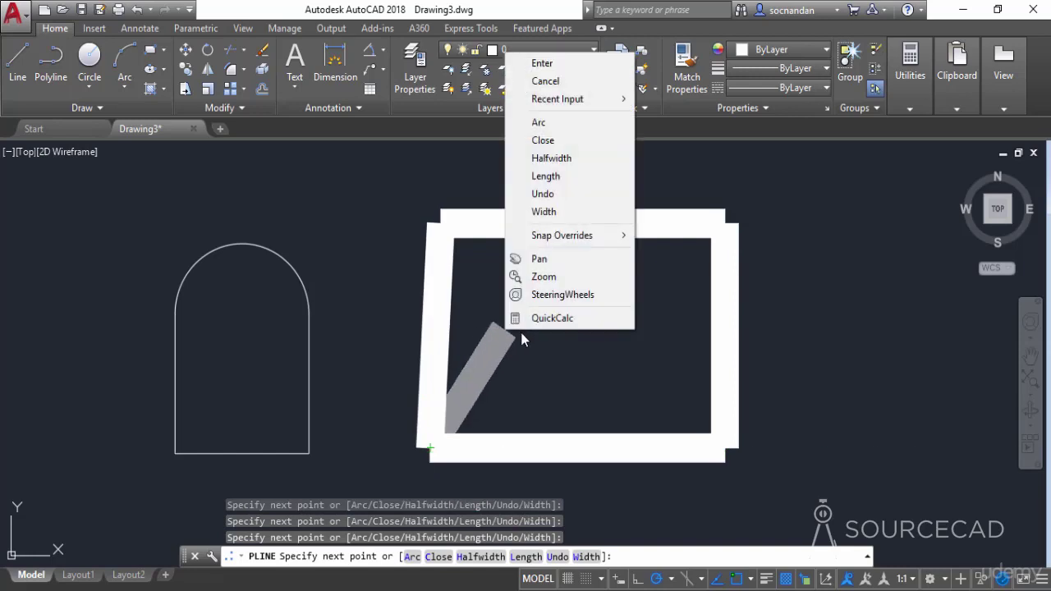
pyautogui.click(541, 63)
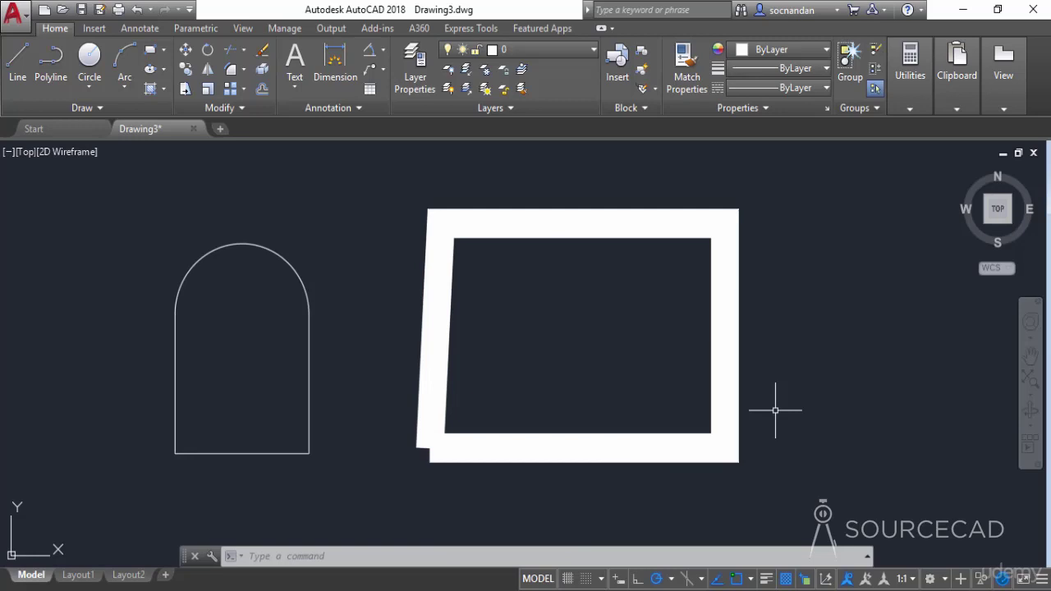
# Erase the thick outline drawn with half-widths using a crossing selection.
pyautogui.click(782, 420)
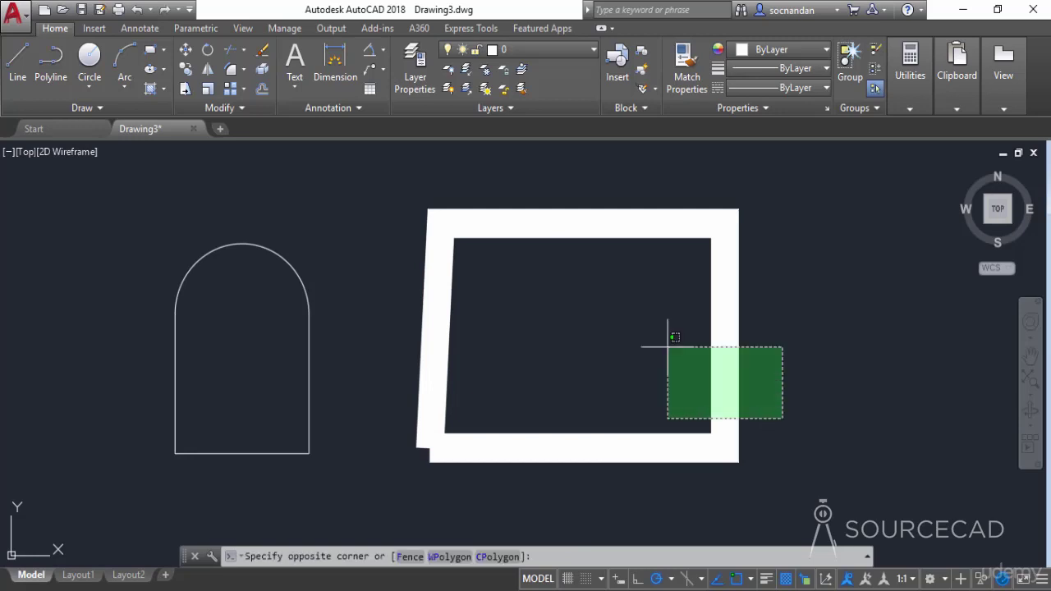
pyautogui.click(591, 307)
pyautogui.rightClick(602, 301)
pyautogui.click(611, 294)
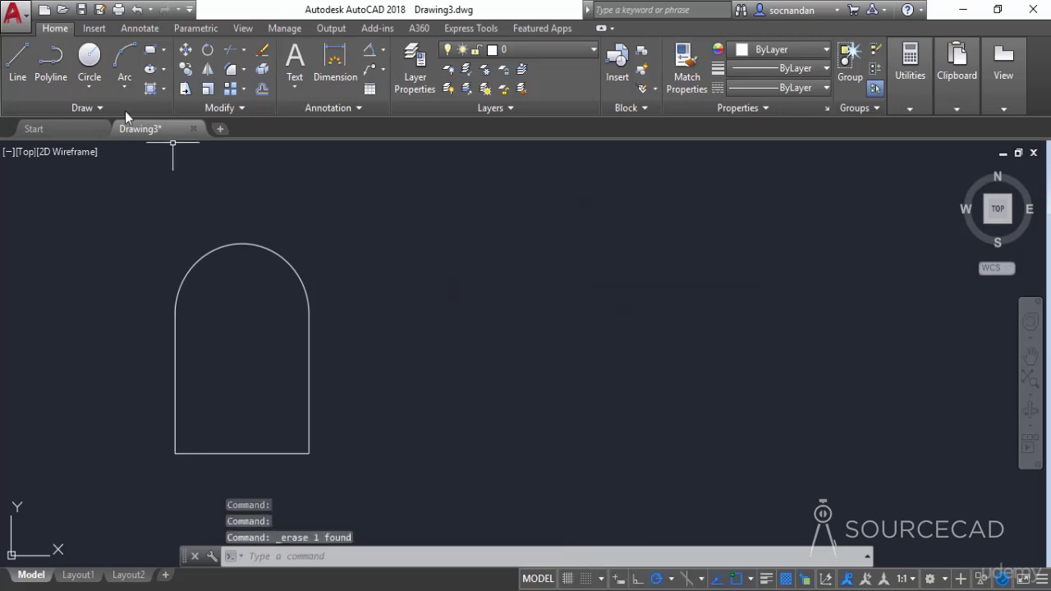
# Start a new polyline to the right of the arch with starting and ending half-widths of 0.
pyautogui.click(51, 65)
pyautogui.click(433, 404)
pyautogui.click(447, 556)
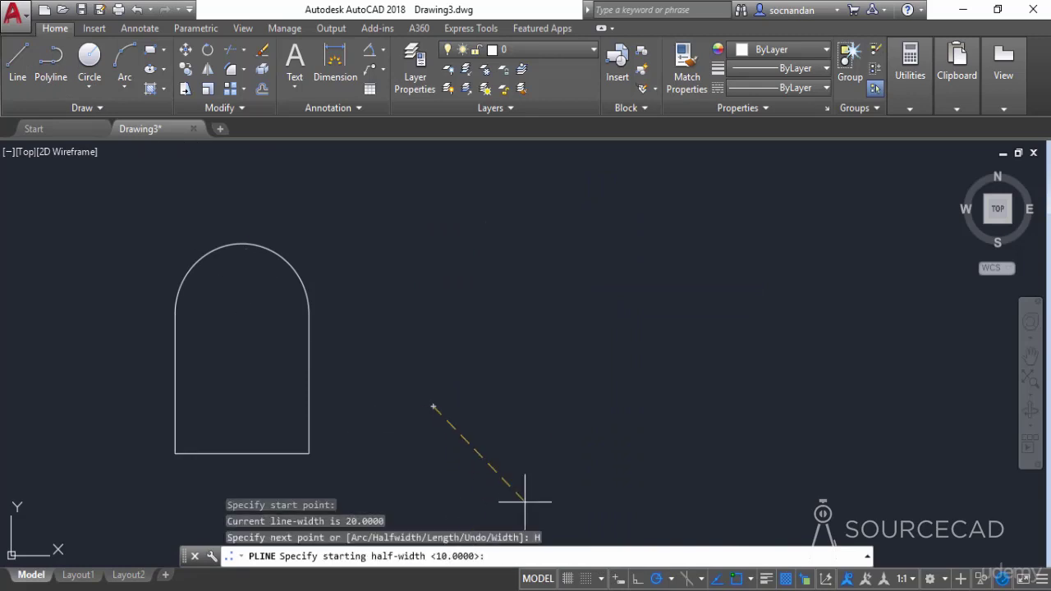
pyautogui.write('0')
pyautogui.press('Return')
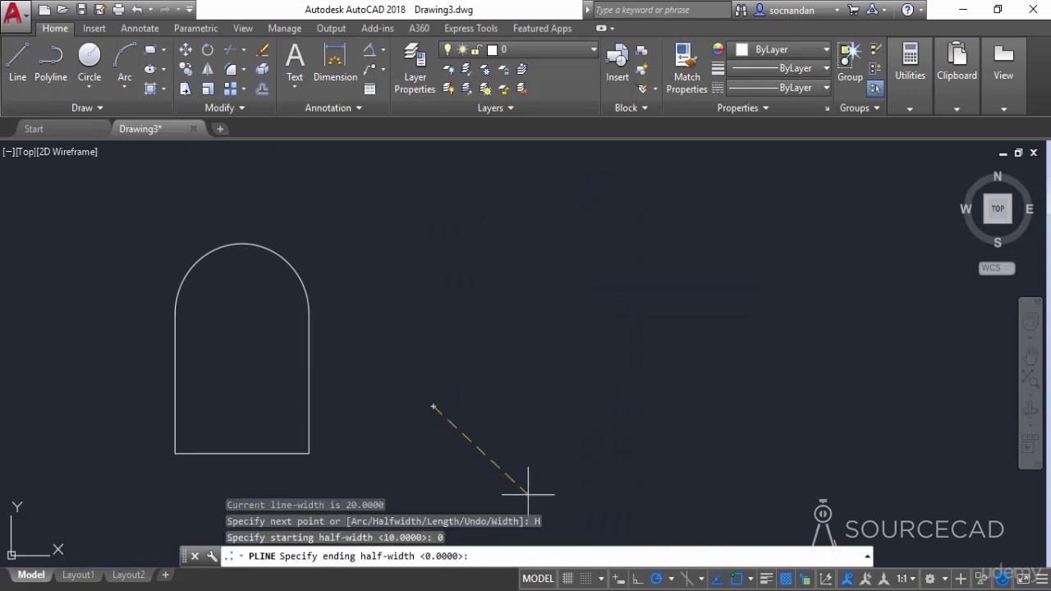
pyautogui.press('Return')
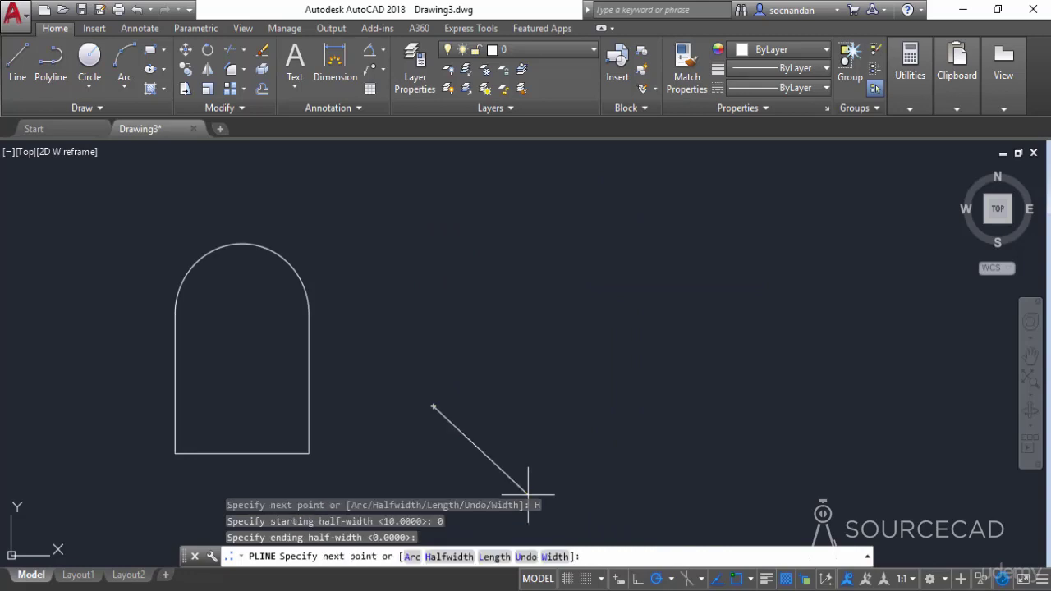
# Set the polyline's starting and ending widths to 20 and draw a four-sided outline with a right side about 144 units tall.
pyautogui.click(554, 557)
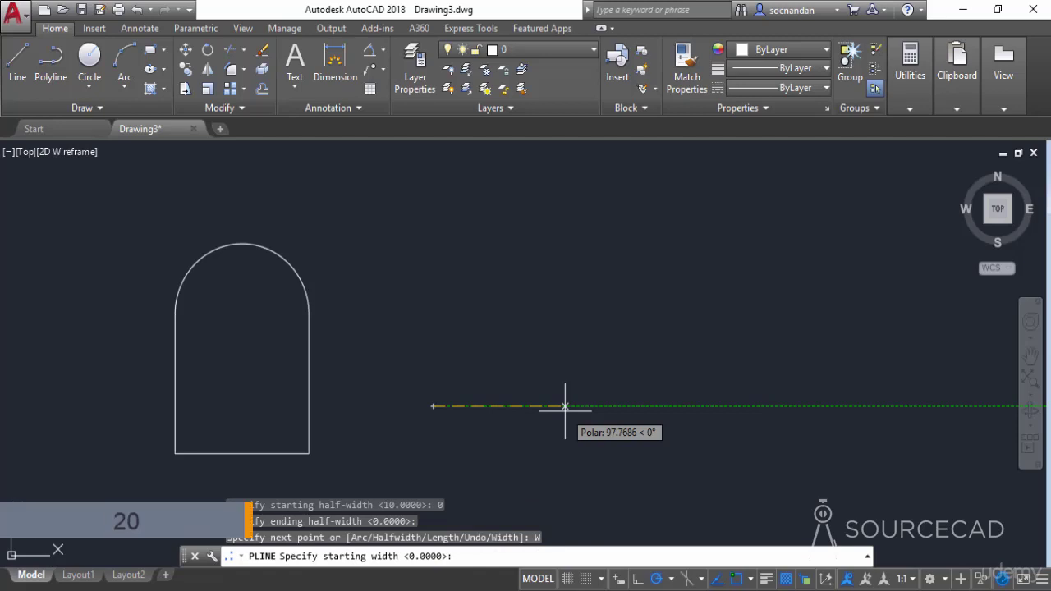
pyautogui.press('Return')
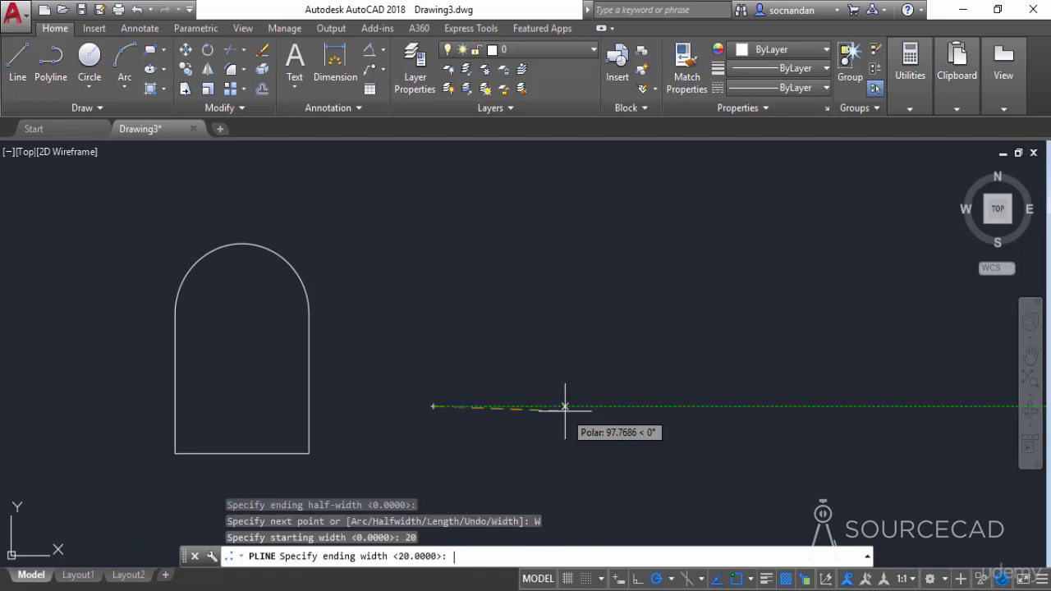
pyautogui.press('Return')
pyautogui.click(704, 405)
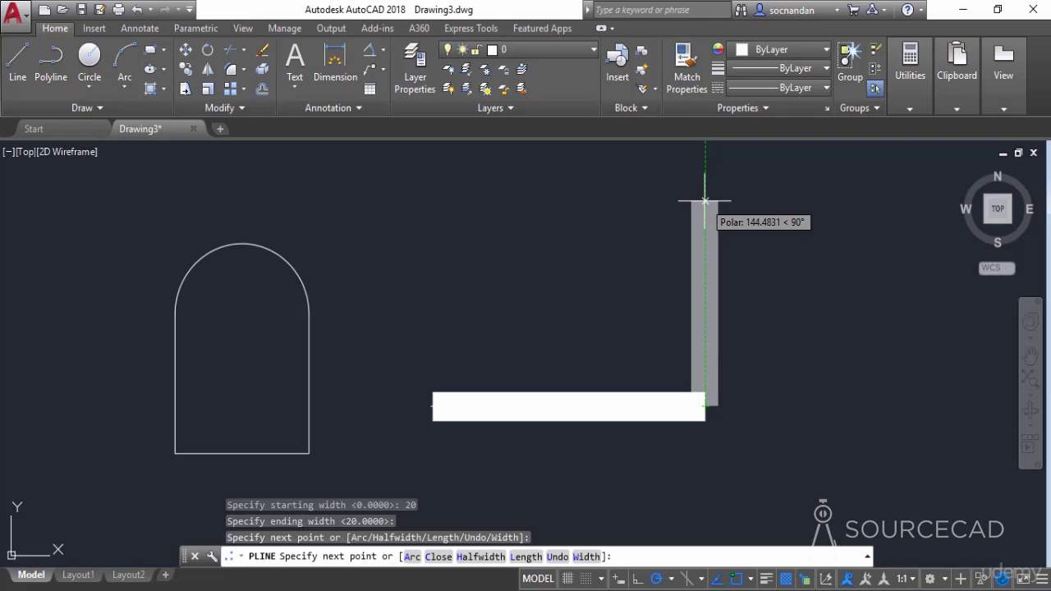
pyautogui.click(705, 201)
pyautogui.click(461, 214)
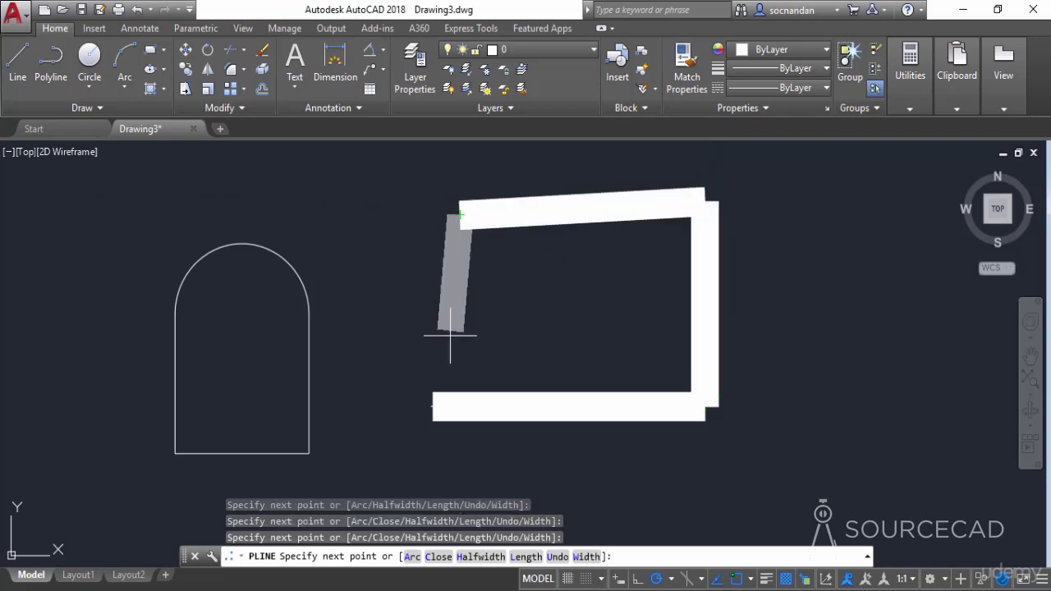
pyautogui.click(429, 405)
pyautogui.rightClick(541, 291)
pyautogui.click(560, 300)
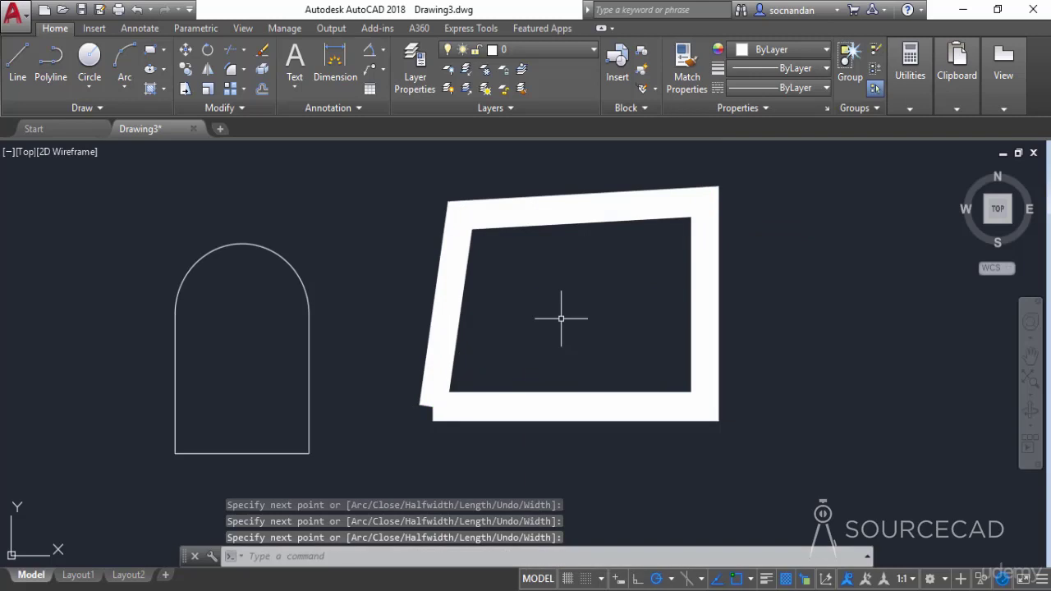
# Erase the 20-unit-wide outline to the right of the arch.
pyautogui.click(559, 317)
pyautogui.click(375, 284)
pyautogui.rightClick(381, 287)
pyautogui.click(404, 294)
# Start another polyline to the right of the arch with starting and ending widths of 0.
pyautogui.click(50, 59)
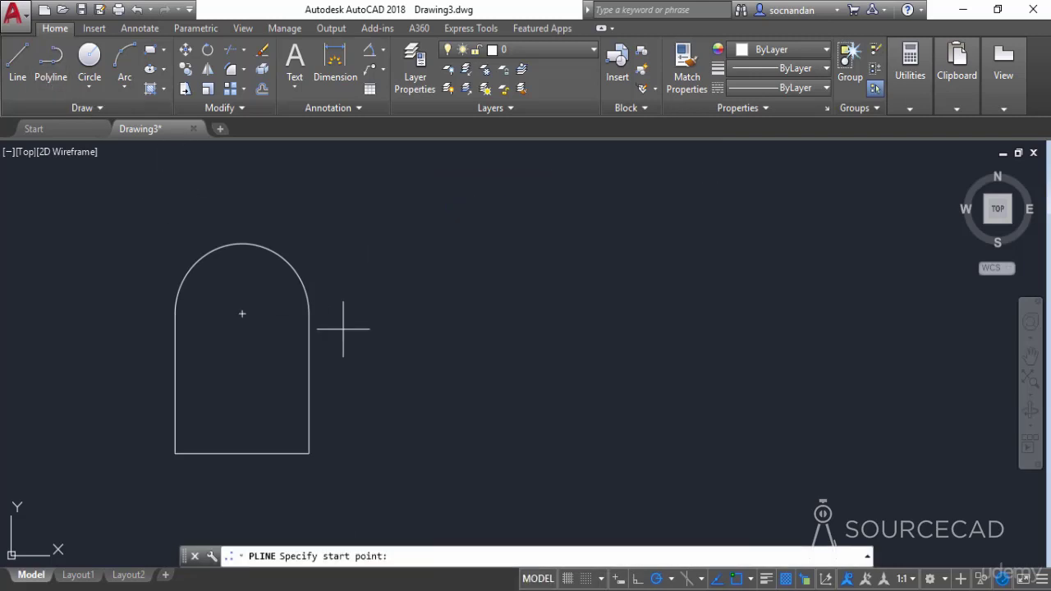
pyautogui.click(405, 351)
pyautogui.click(558, 556)
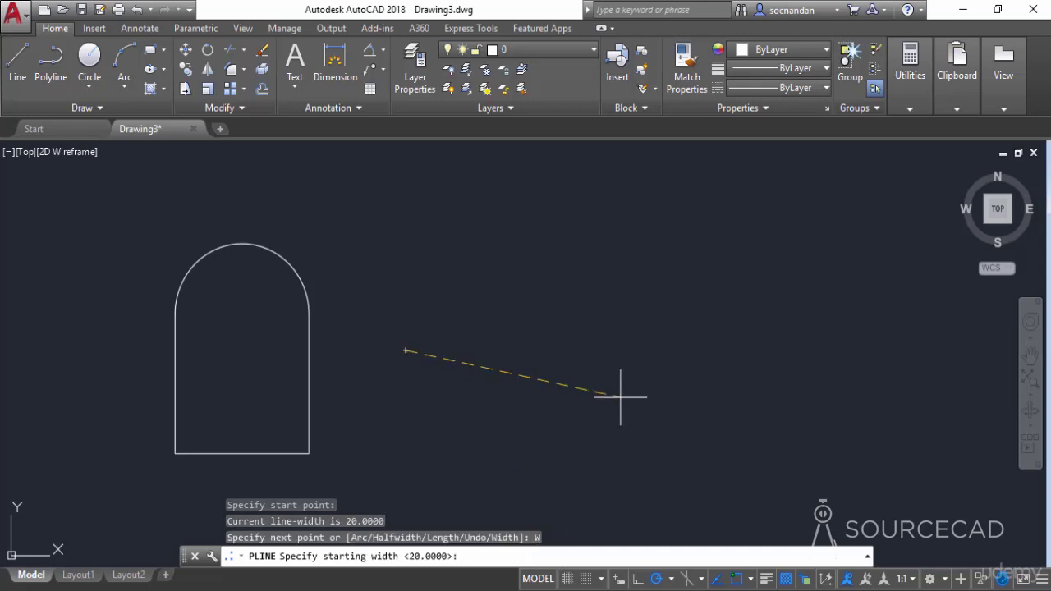
pyautogui.write('0')
pyautogui.press('Return')
pyautogui.press('Return')
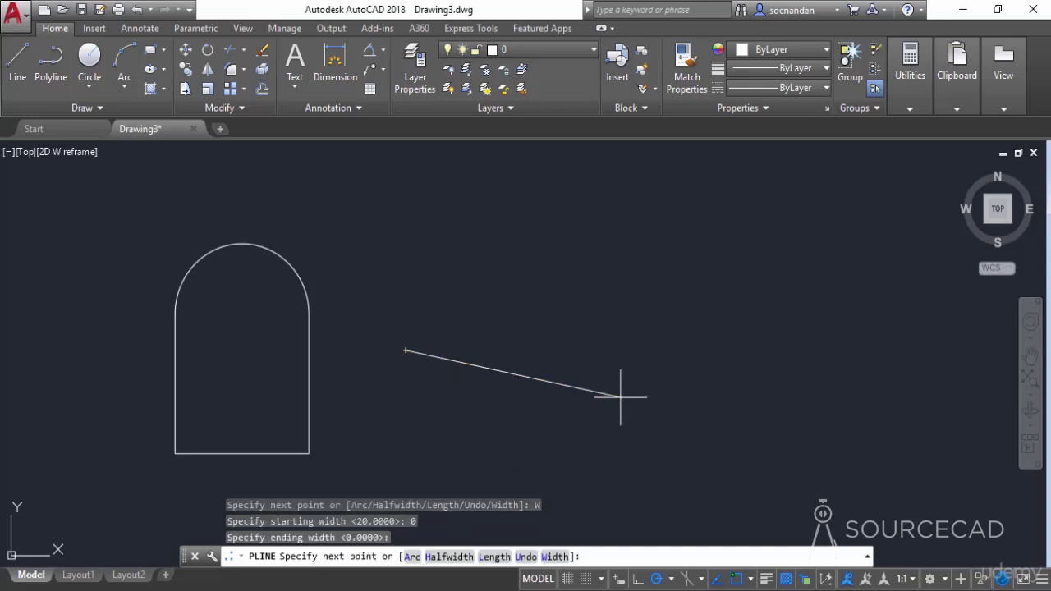
# Draw three thin segments, rising right, falling right and running about 99 units horizontally left, and end the open polyline.
pyautogui.click(649, 297)
pyautogui.click(714, 406)
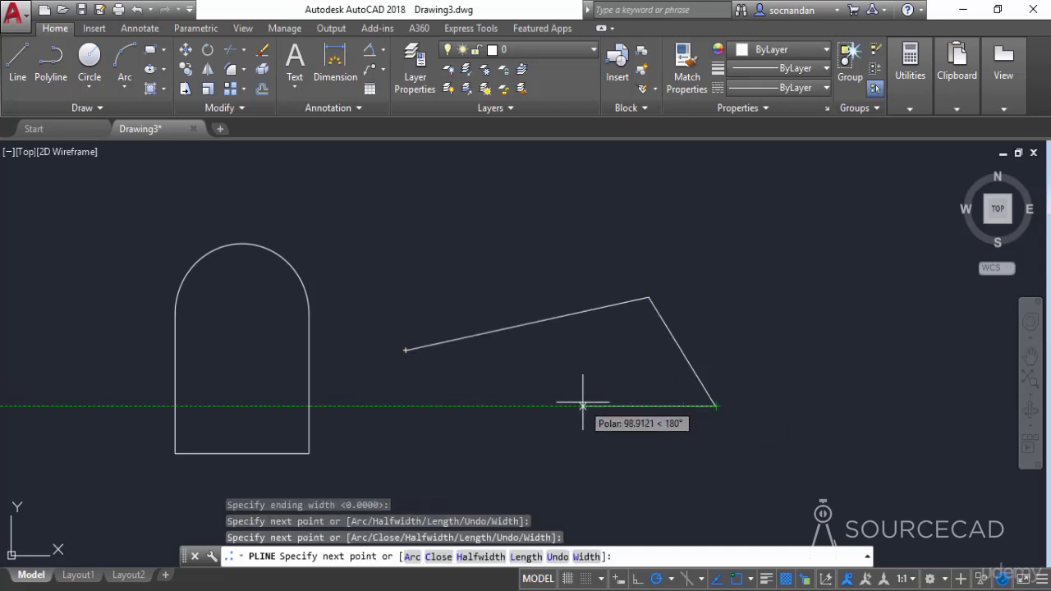
pyautogui.click(583, 405)
pyautogui.rightClick(639, 256)
pyautogui.click(650, 270)
# Erase the arch and the open thin polyline with one crossing selection.
pyautogui.click(741, 416)
pyautogui.click(248, 236)
pyautogui.rightClick(328, 220)
pyautogui.click(389, 318)
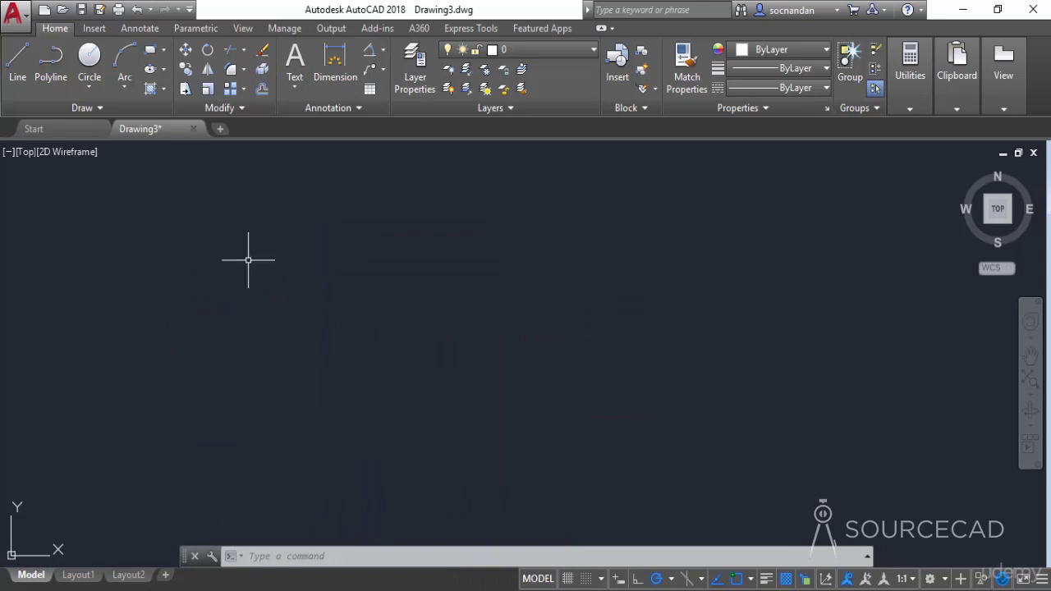
# Draw an open wavy Spline Fit curve looping back near its start, and select it to show its fit points.
pyautogui.click(89, 112)
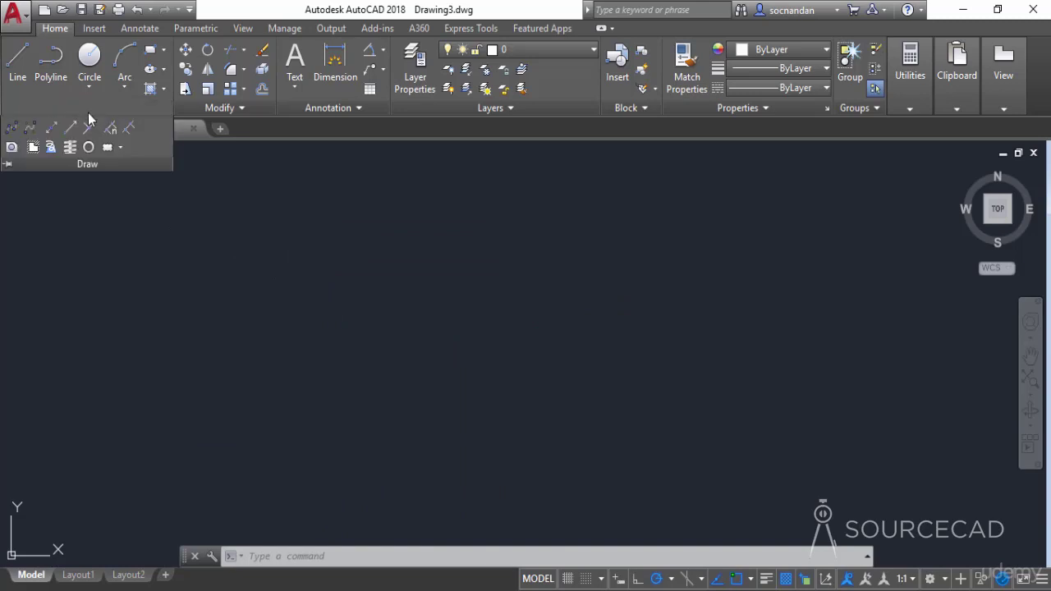
pyautogui.click(12, 128)
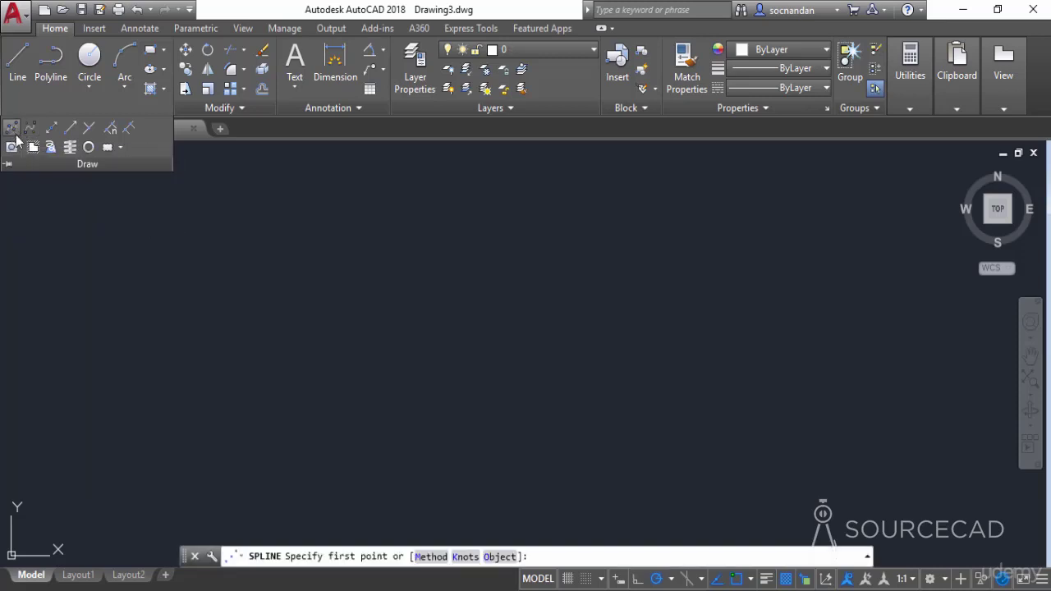
pyautogui.click(315, 383)
pyautogui.click(383, 299)
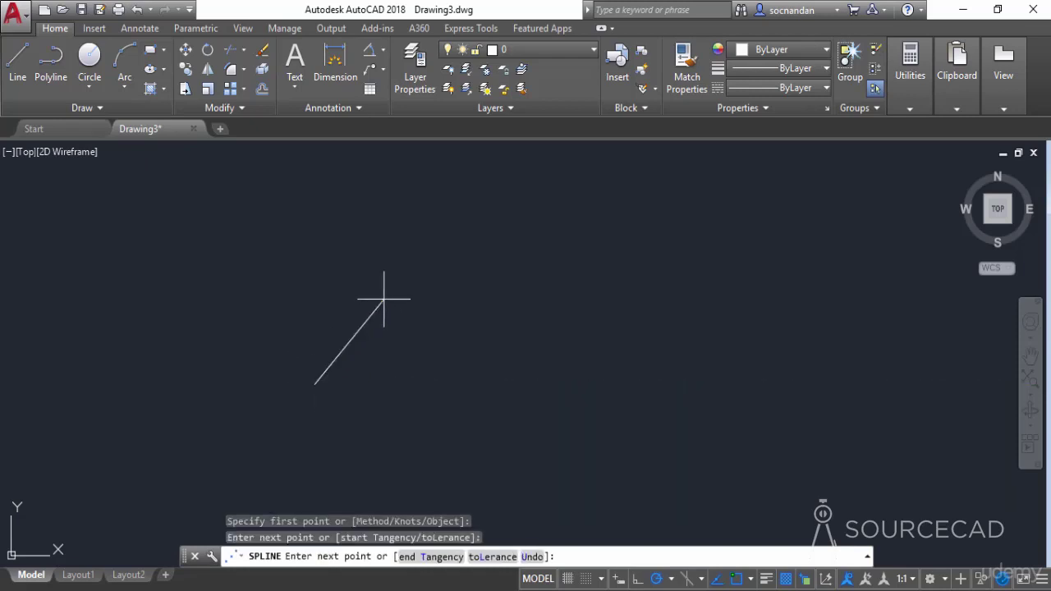
pyautogui.click(467, 382)
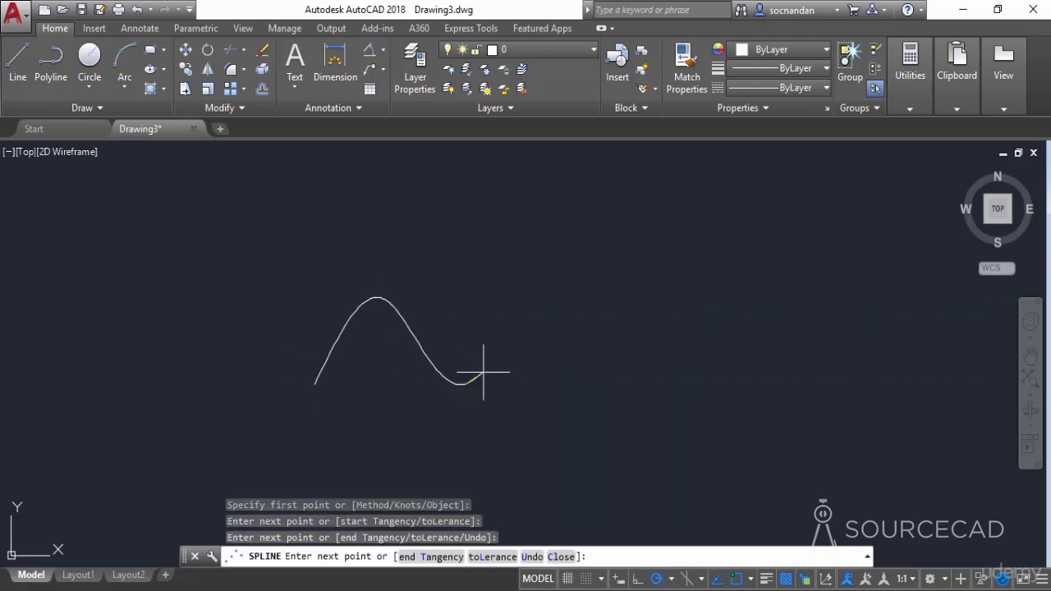
pyautogui.click(583, 299)
pyautogui.click(701, 361)
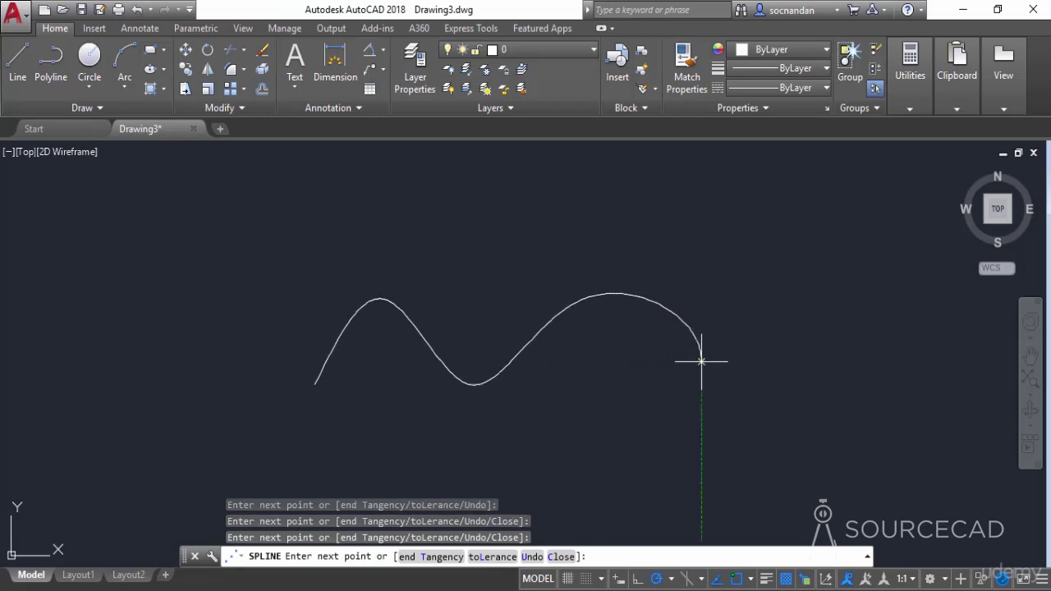
pyautogui.click(648, 472)
pyautogui.click(574, 418)
pyautogui.click(416, 486)
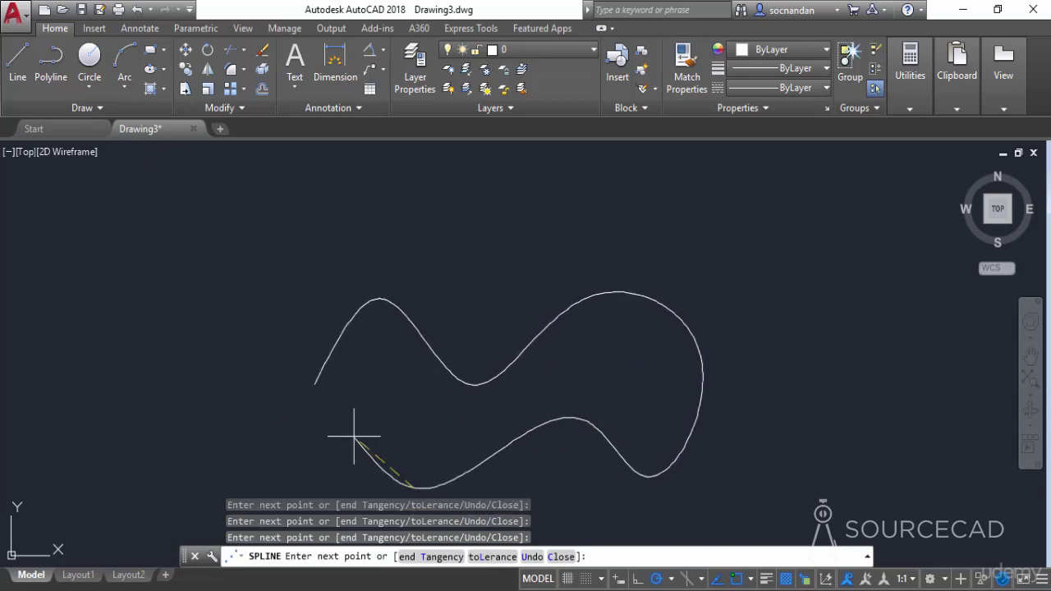
pyautogui.click(242, 284)
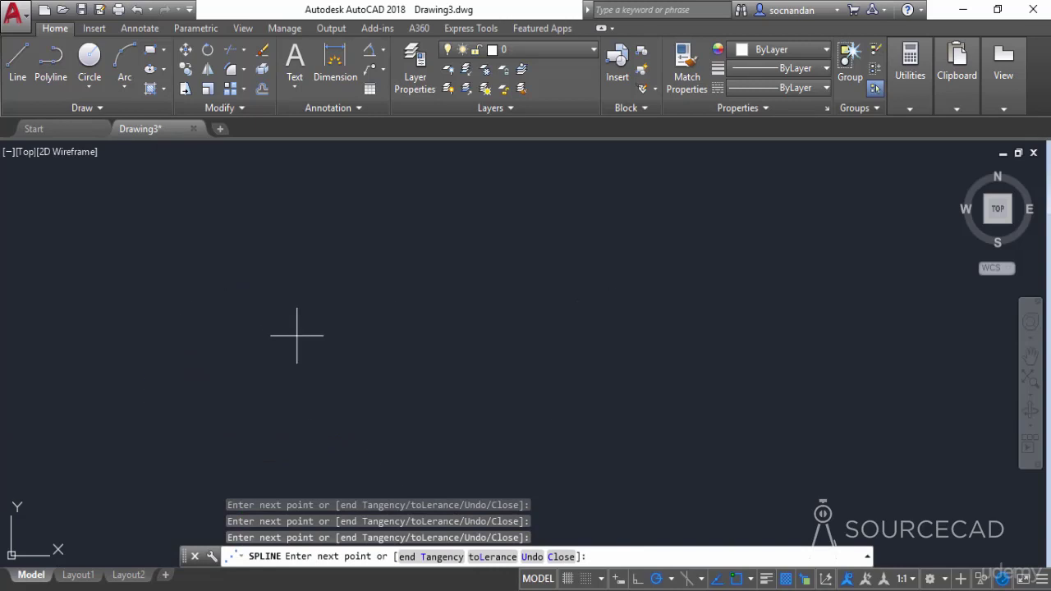
pyautogui.press('Return')
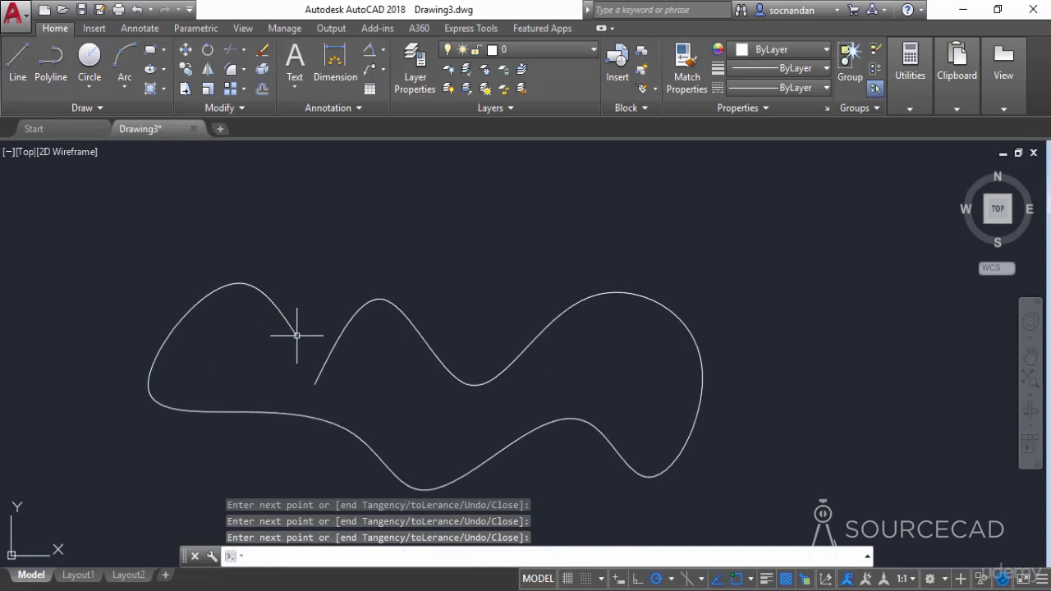
pyautogui.click(276, 302)
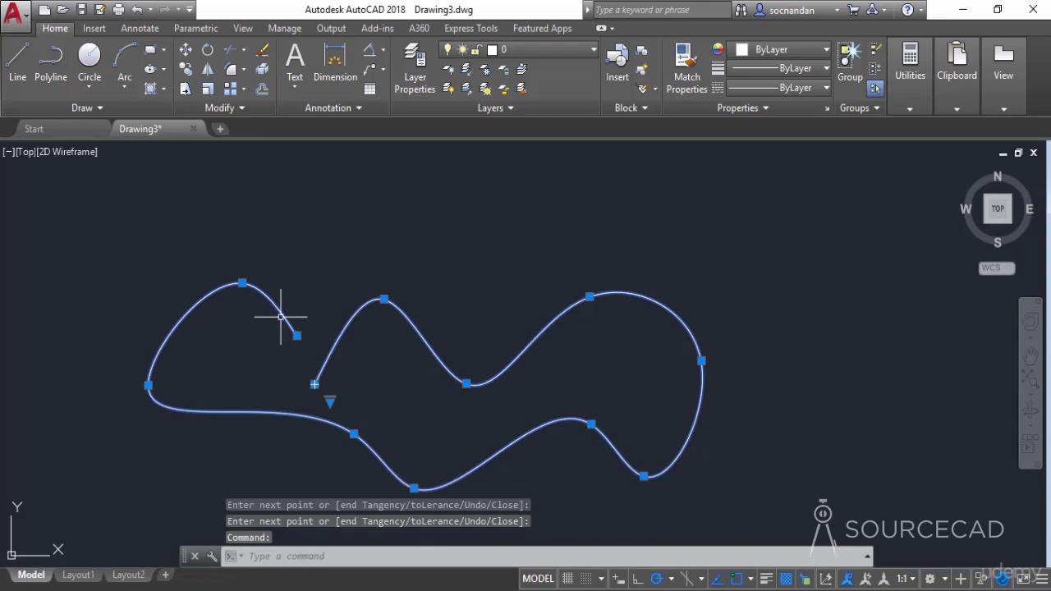
pyautogui.moveTo(296, 335)
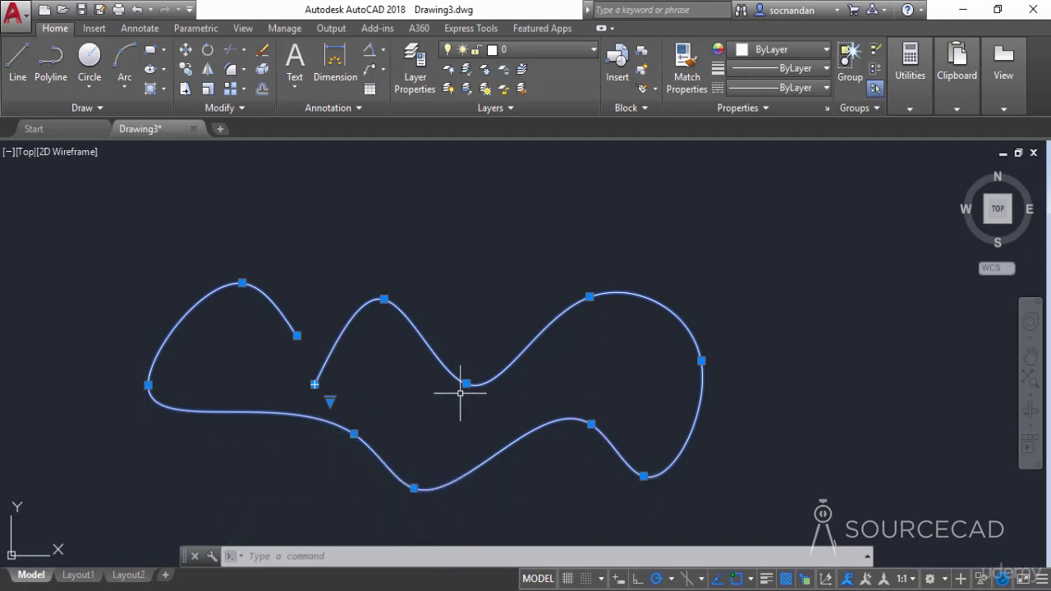
# Draw an open wavy Spline CV curve with nine control vertices to the right of the fit spline, looping back near its start.
pyautogui.scroll(-2, 521, 397)
pyautogui.scroll(-1, 731, 391)
pyautogui.moveTo(731, 392); pyautogui.dragTo(428, 379, button='middle')
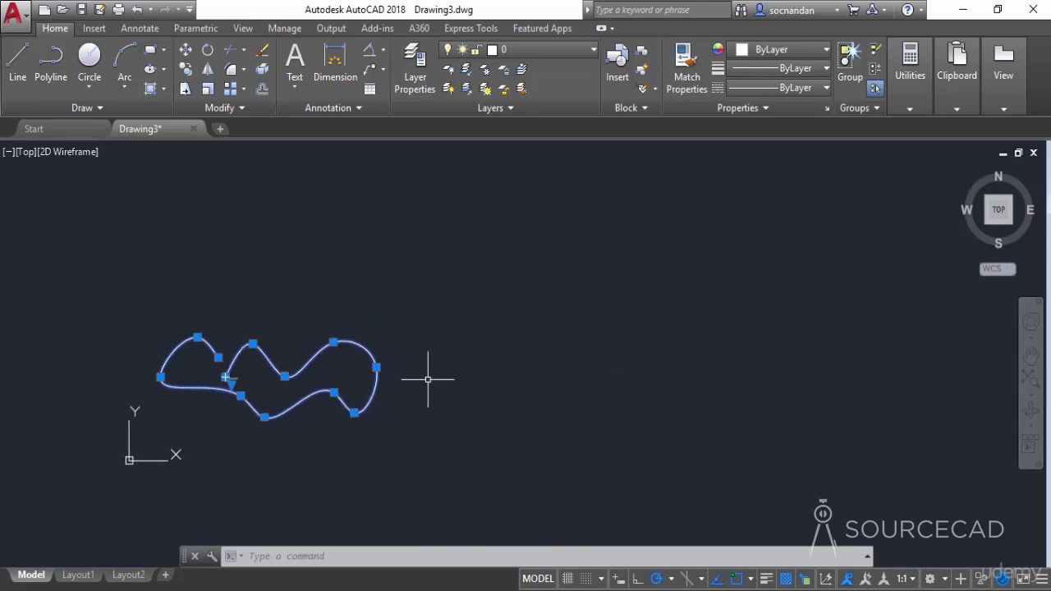
pyautogui.click(74, 110)
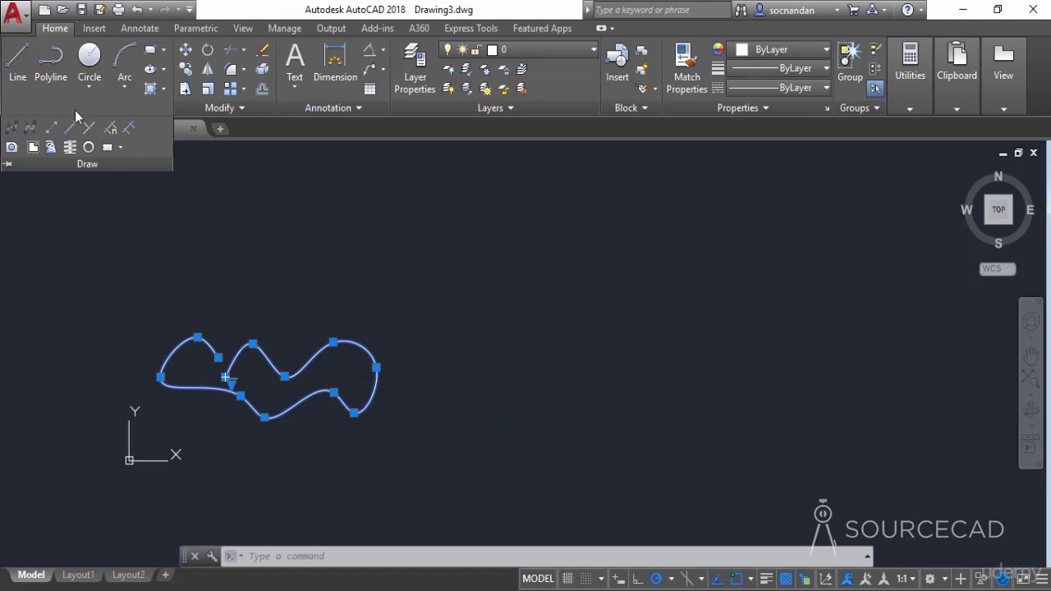
pyautogui.click(30, 129)
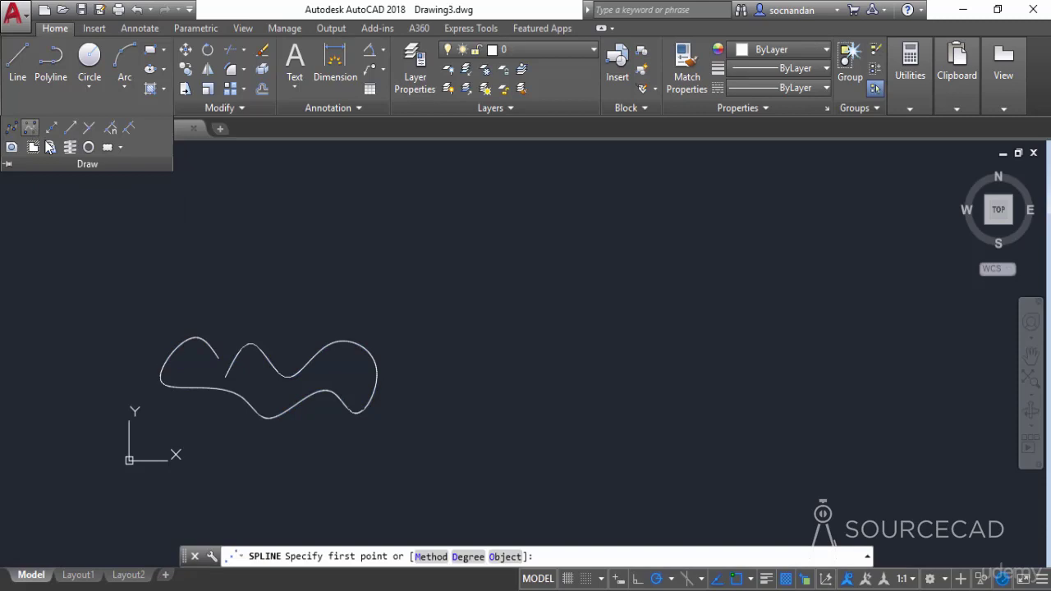
pyautogui.click(491, 383)
pyautogui.click(535, 351)
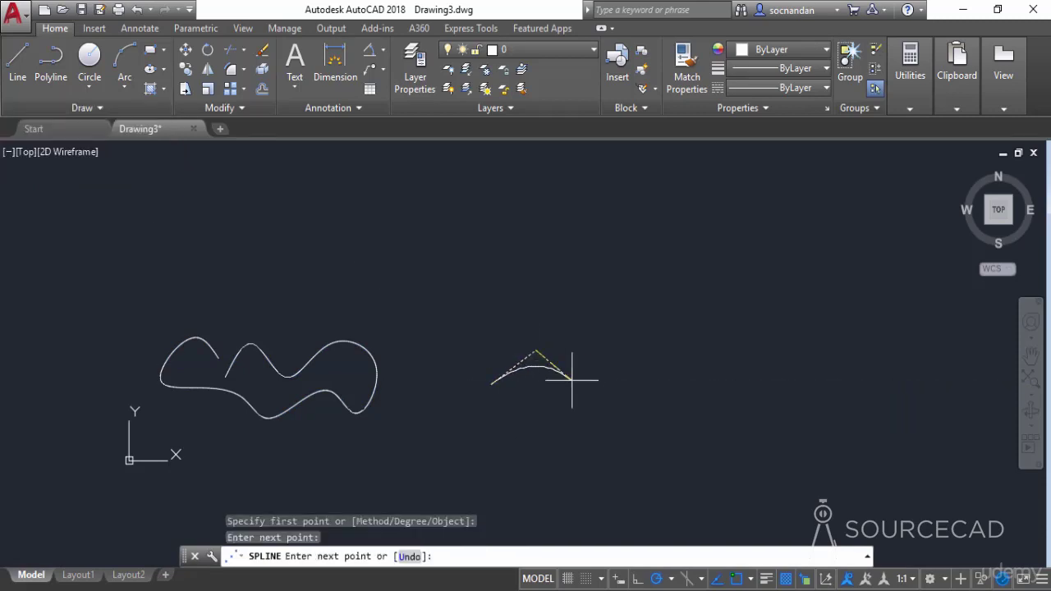
pyautogui.click(587, 383)
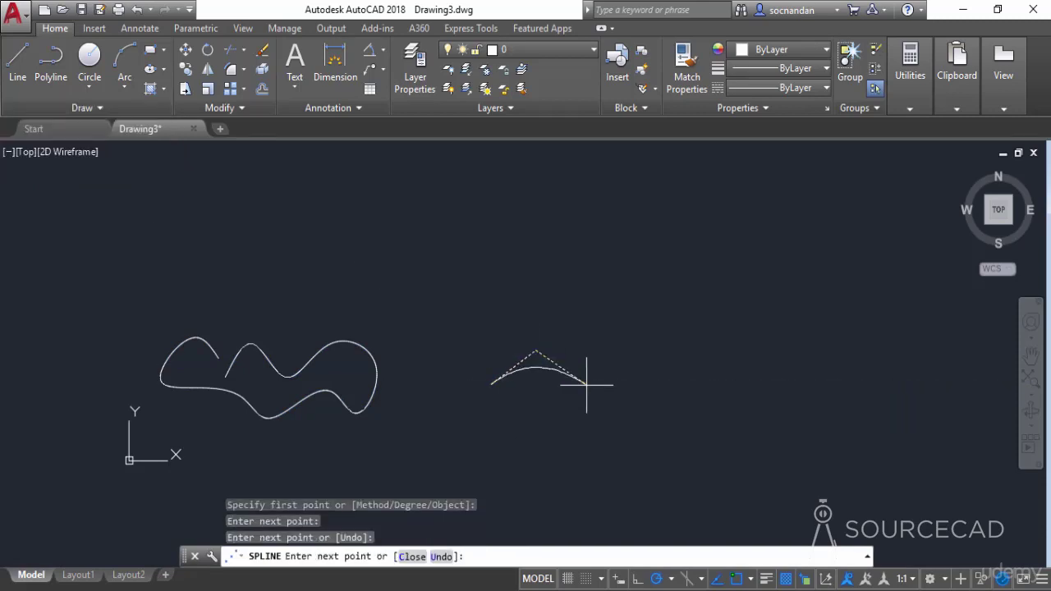
pyautogui.click(645, 357)
pyautogui.click(696, 400)
pyautogui.click(604, 437)
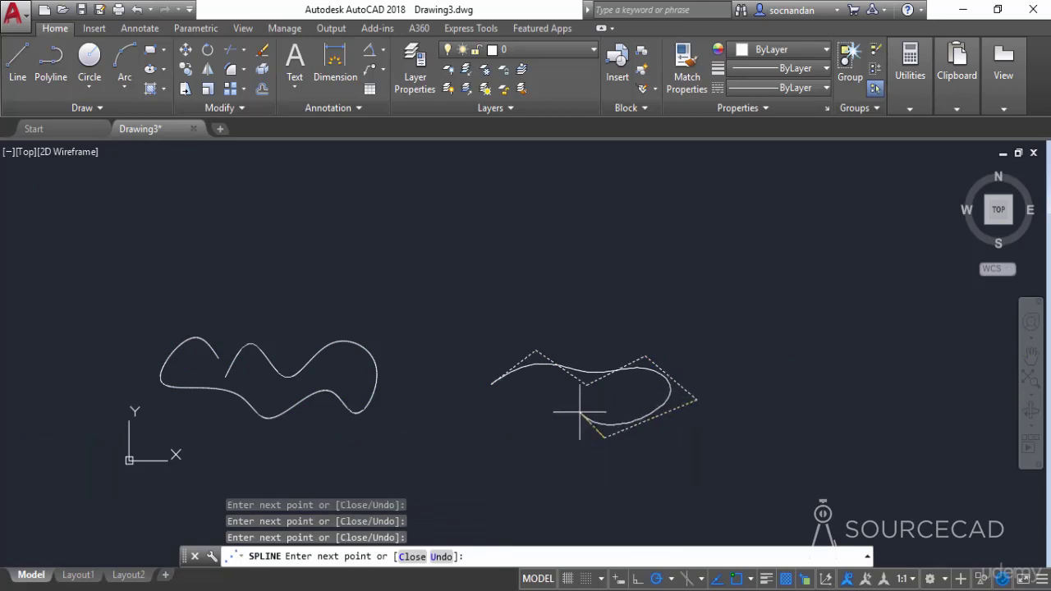
pyautogui.click(565, 405)
pyautogui.click(525, 424)
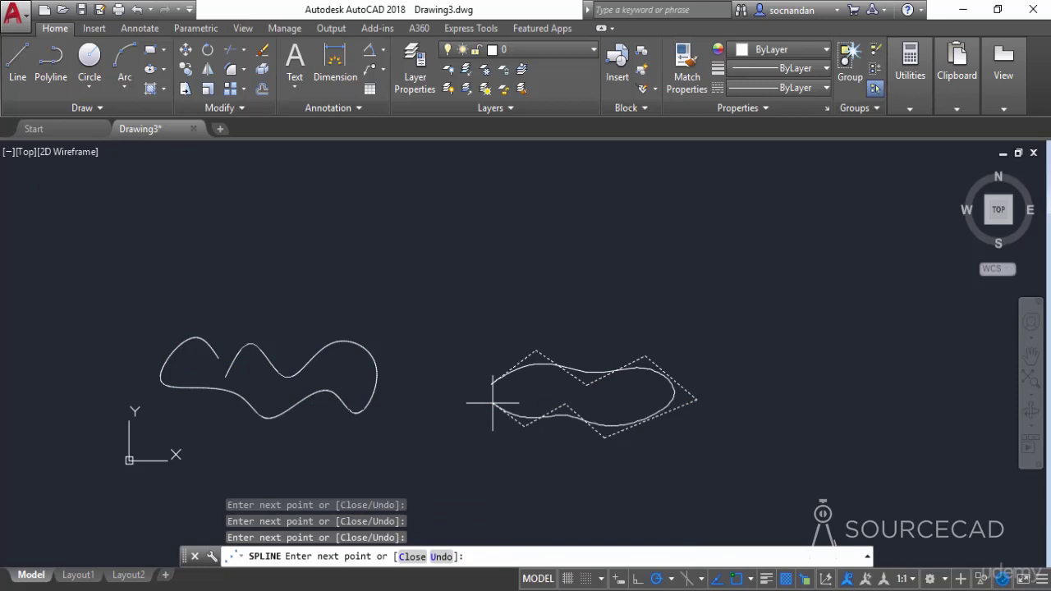
pyautogui.press('Return')
# Select the new CV spline, switch its grips from control vertices to fit points, and clear the selection.
pyautogui.scroll(2, 565, 384)
pyautogui.click(567, 356)
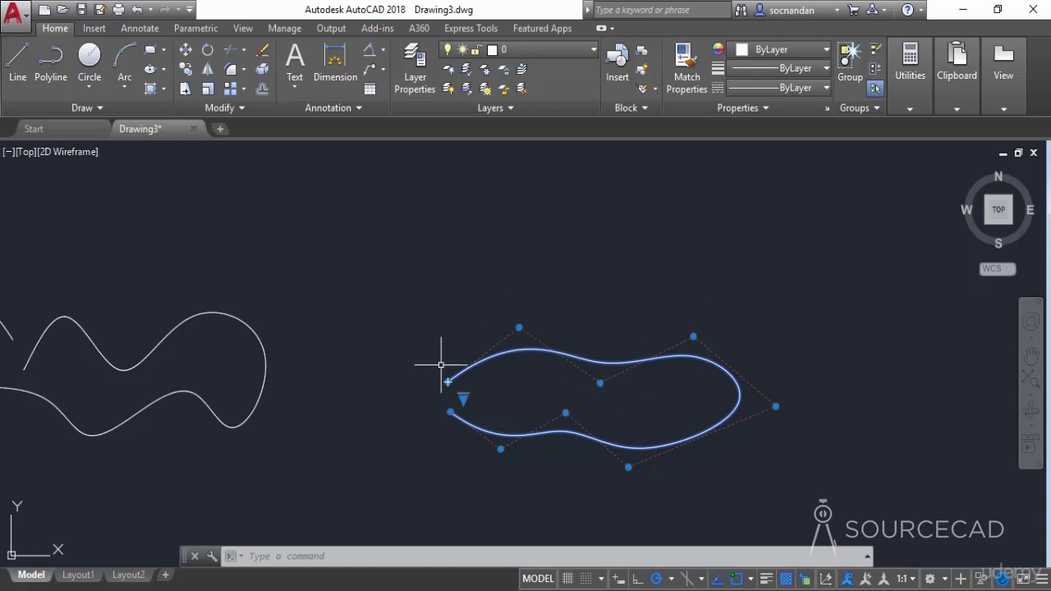
pyautogui.scroll(-2, 492, 357)
pyautogui.moveTo(570, 370); pyautogui.dragTo(680, 371, button='middle')
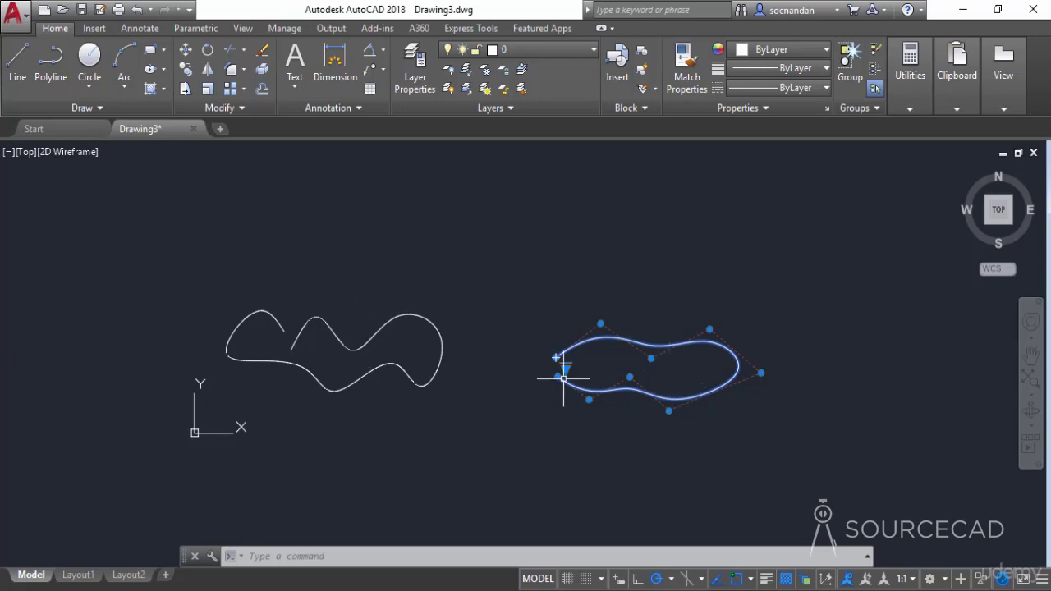
pyautogui.moveTo(566, 368)
pyautogui.click(596, 379)
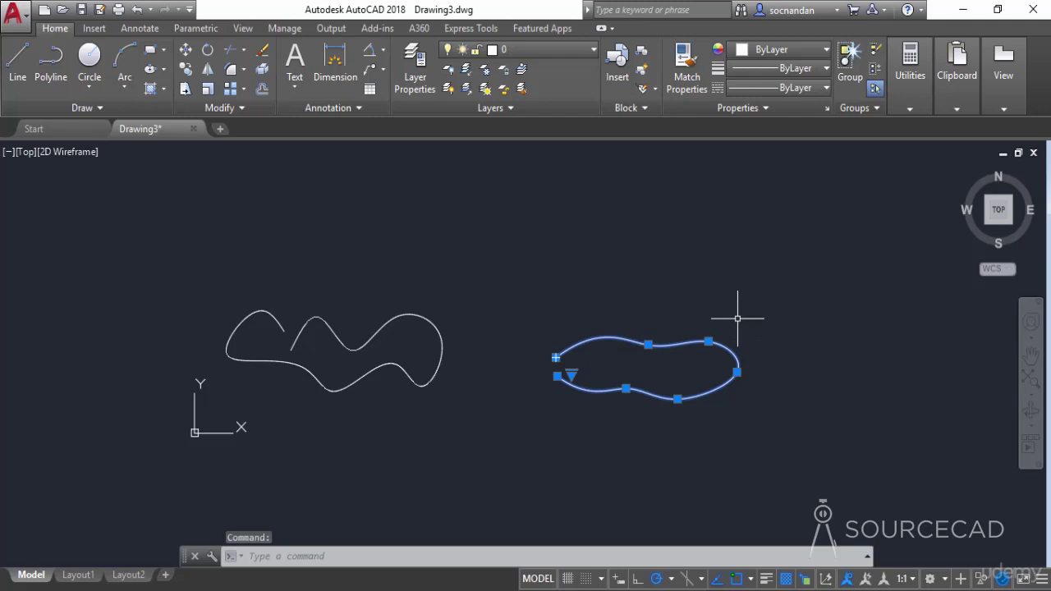
pyautogui.press('Escape')
# Select the original fit spline and switch its grips to control vertices.
pyautogui.click(413, 309)
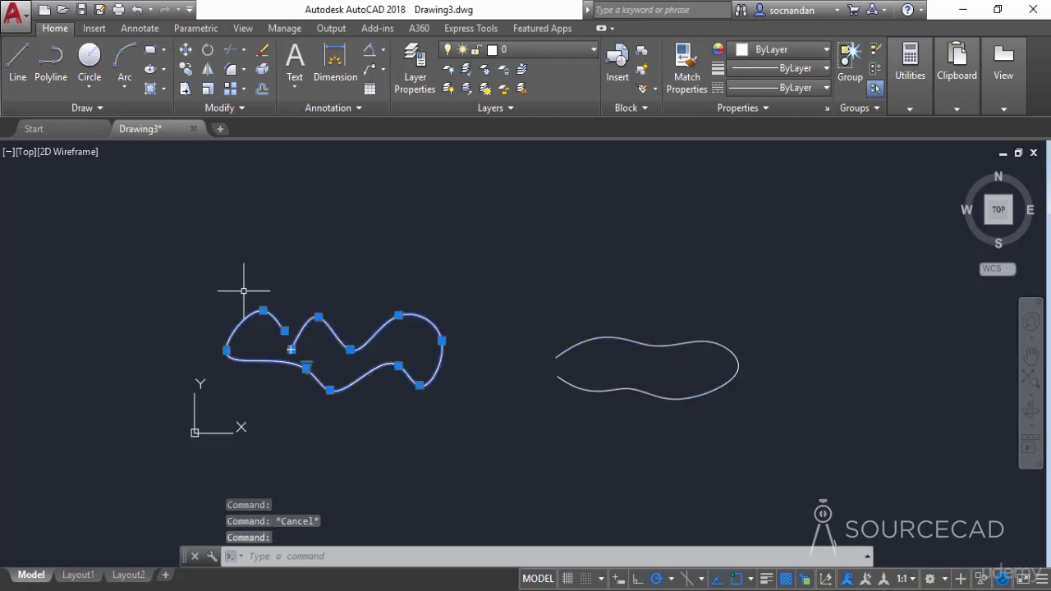
pyautogui.scroll(4, 305, 366)
pyautogui.moveTo(307, 366)
pyautogui.click(355, 389)
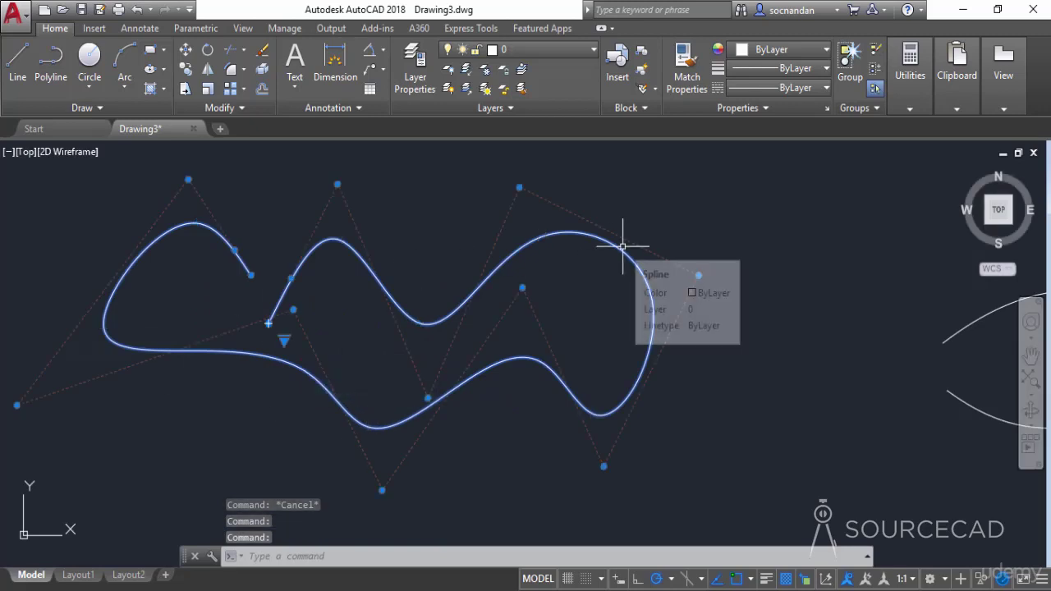
# Reshape the original spline by stretching its three upper-right control vertices outward and up, and its far-left vertex inward.
pyautogui.scroll(-2, 611, 266)
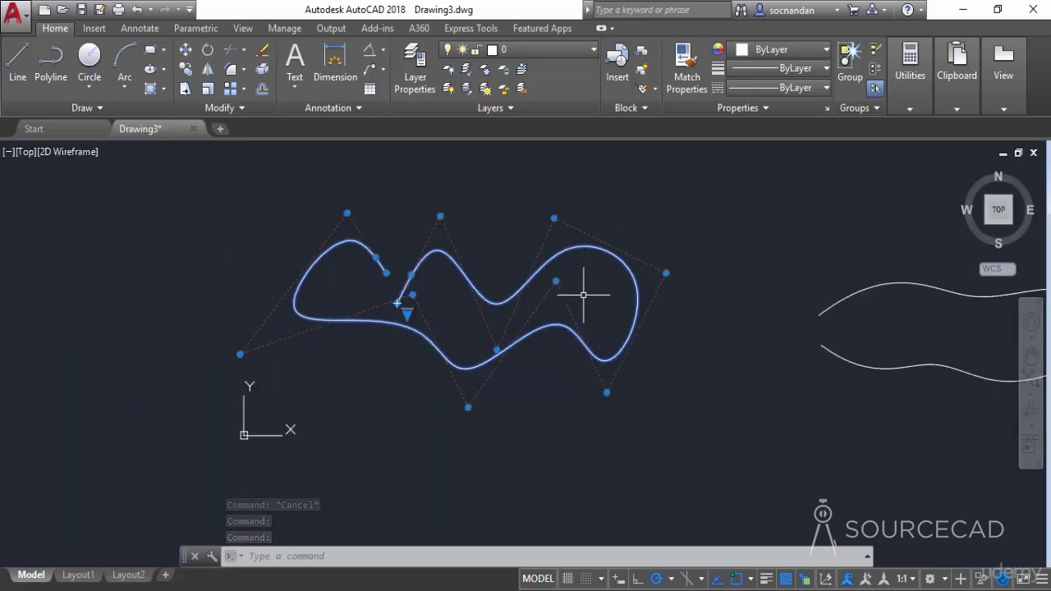
pyautogui.moveTo(599, 286); pyautogui.dragTo(520, 319, button='middle')
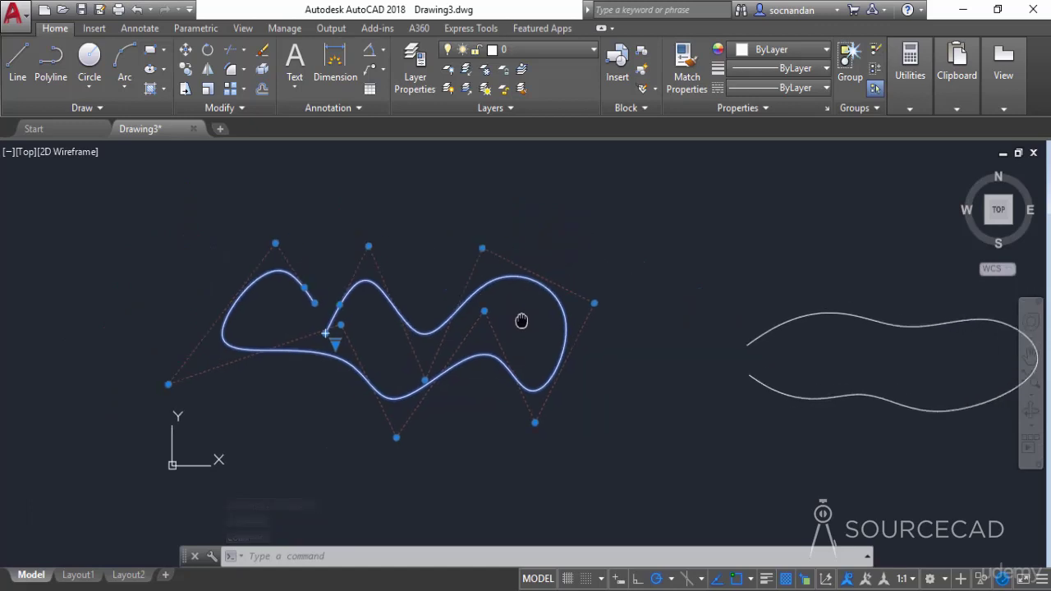
pyautogui.click(594, 303)
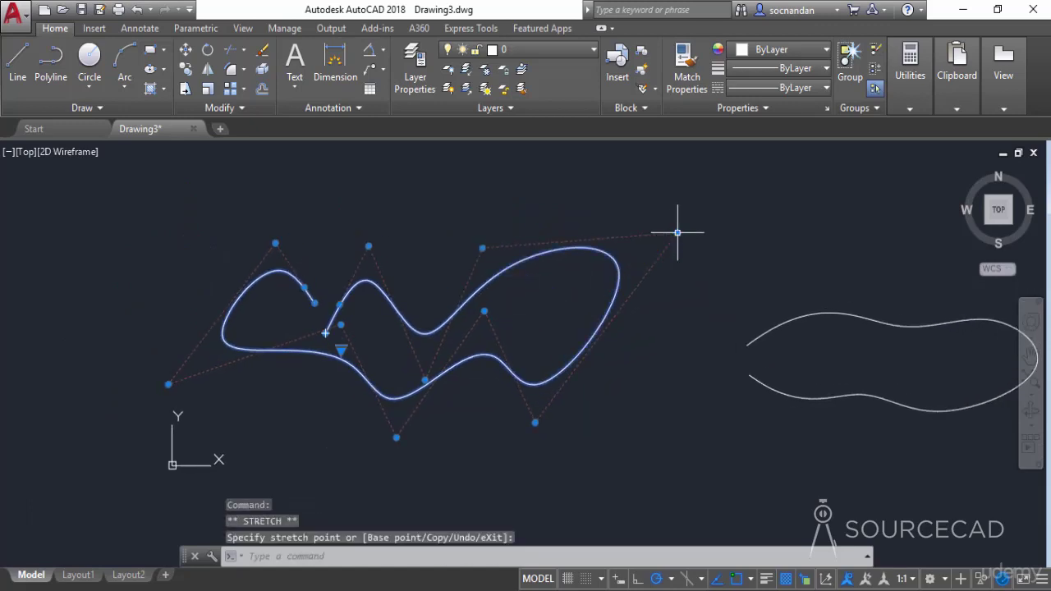
pyautogui.click(482, 246)
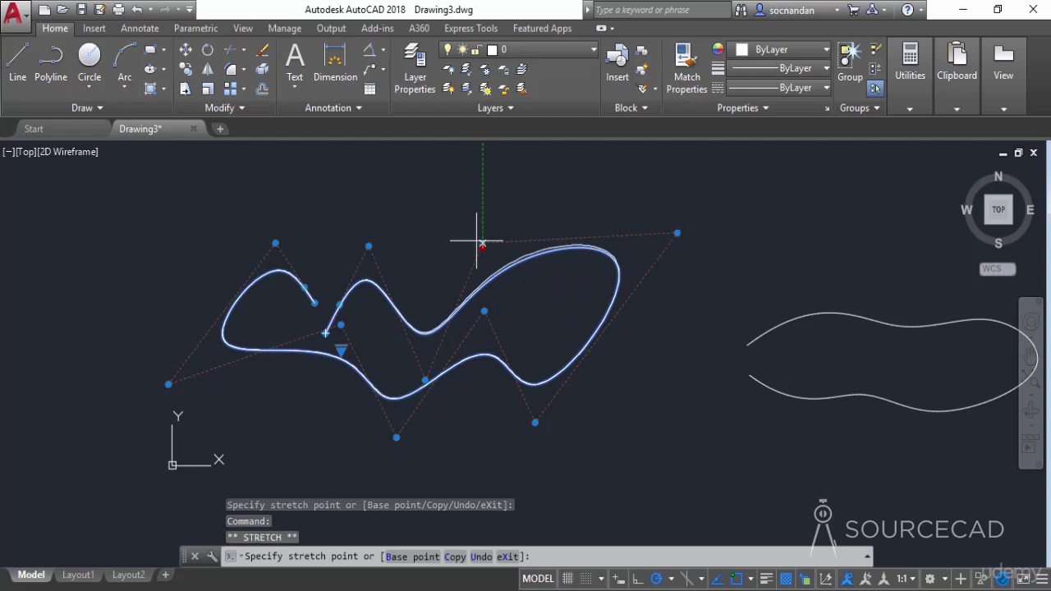
pyautogui.click(418, 171)
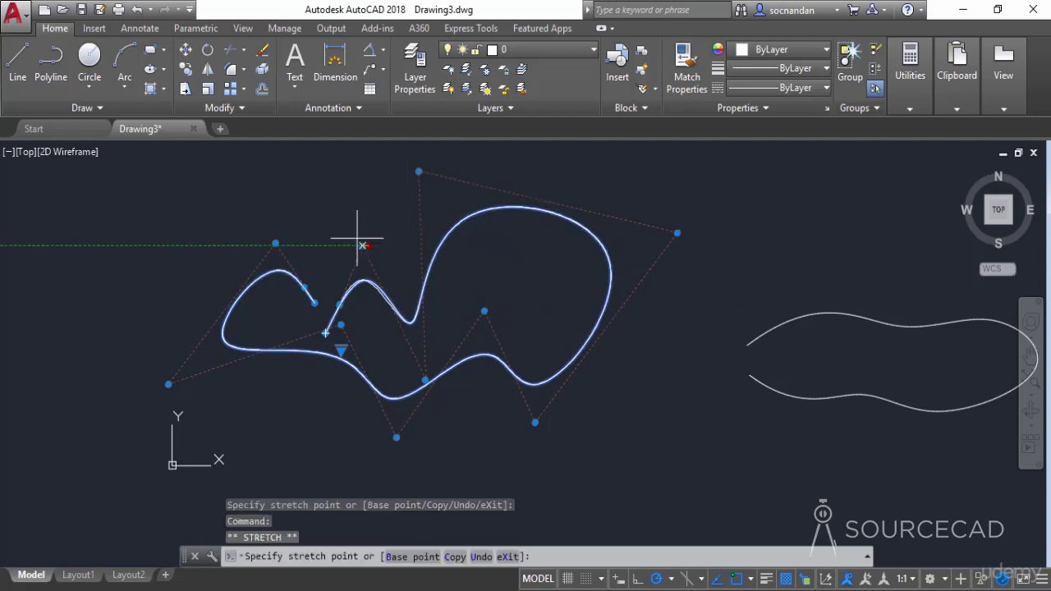
pyautogui.click(316, 194)
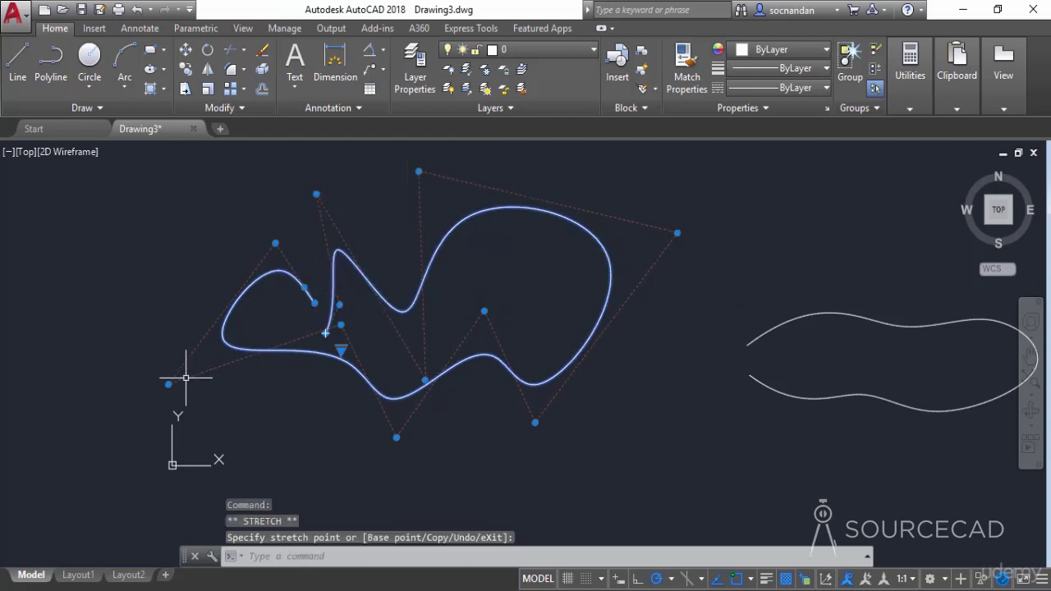
pyautogui.click(242, 383)
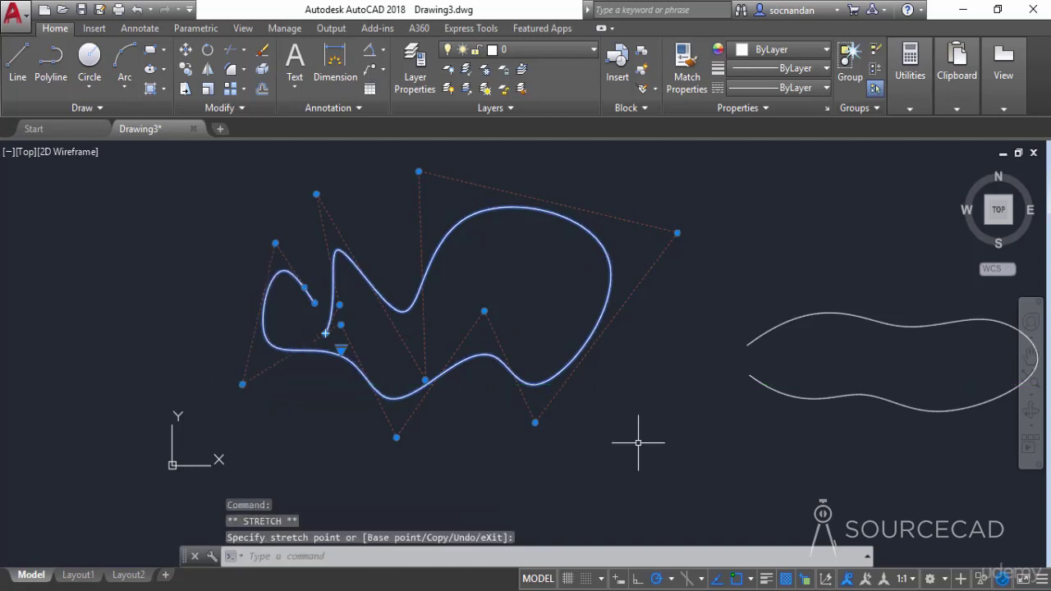
# Reshape the CV-drawn spline by stretching three fit points: one up-left, one down-left and the bottom one up-left; deselect everything.
pyautogui.moveTo(868, 347); pyautogui.dragTo(643, 384, button='middle')
pyautogui.click(656, 358)
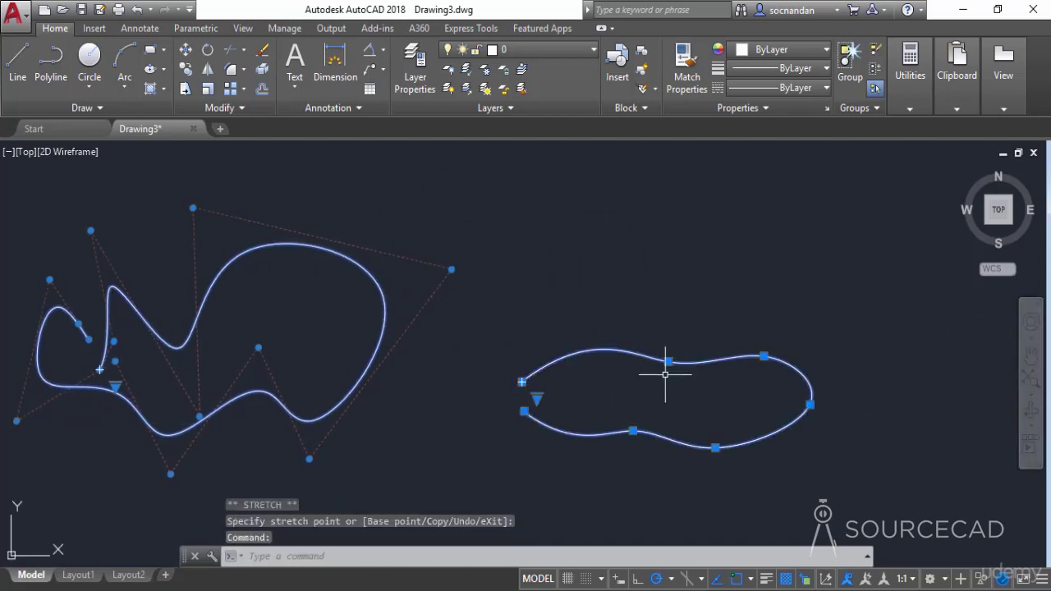
pyautogui.click(667, 361)
pyautogui.click(626, 277)
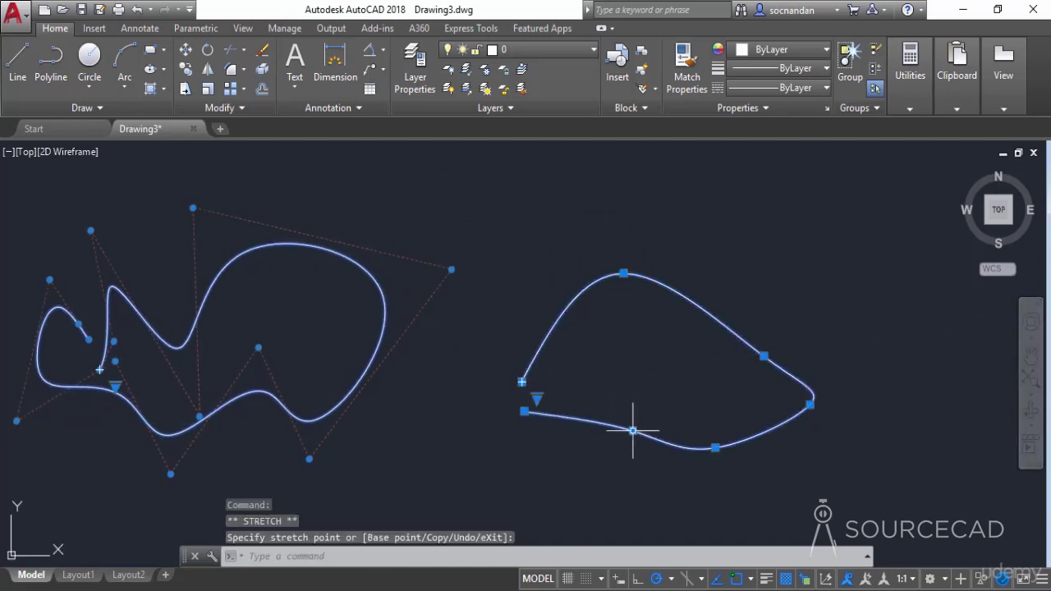
pyautogui.click(632, 430)
pyautogui.click(552, 478)
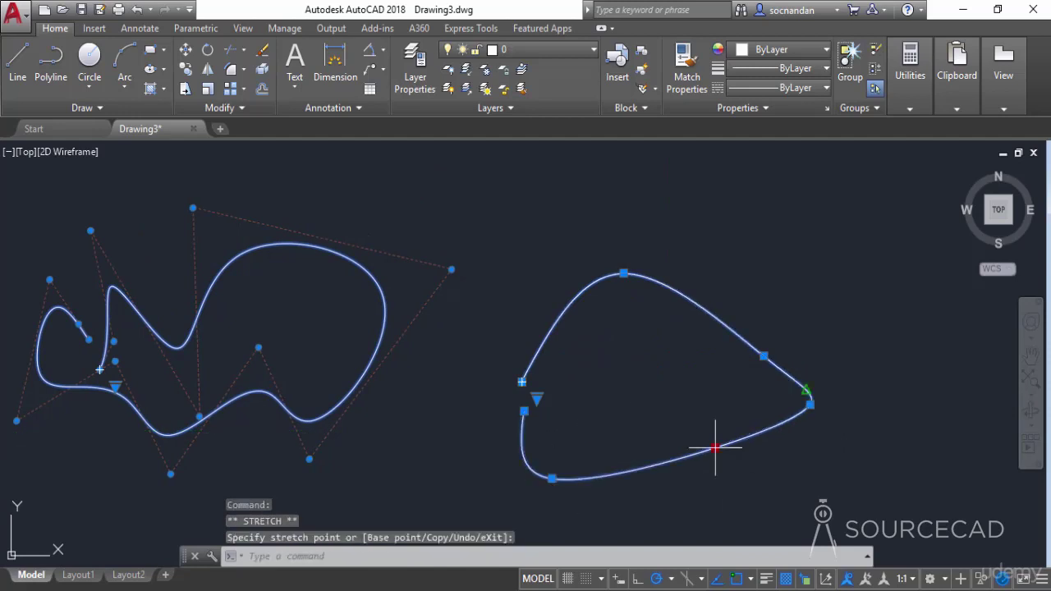
pyautogui.click(650, 375)
pyautogui.press('Escape')
pyautogui.scroll(-2, 689, 431)
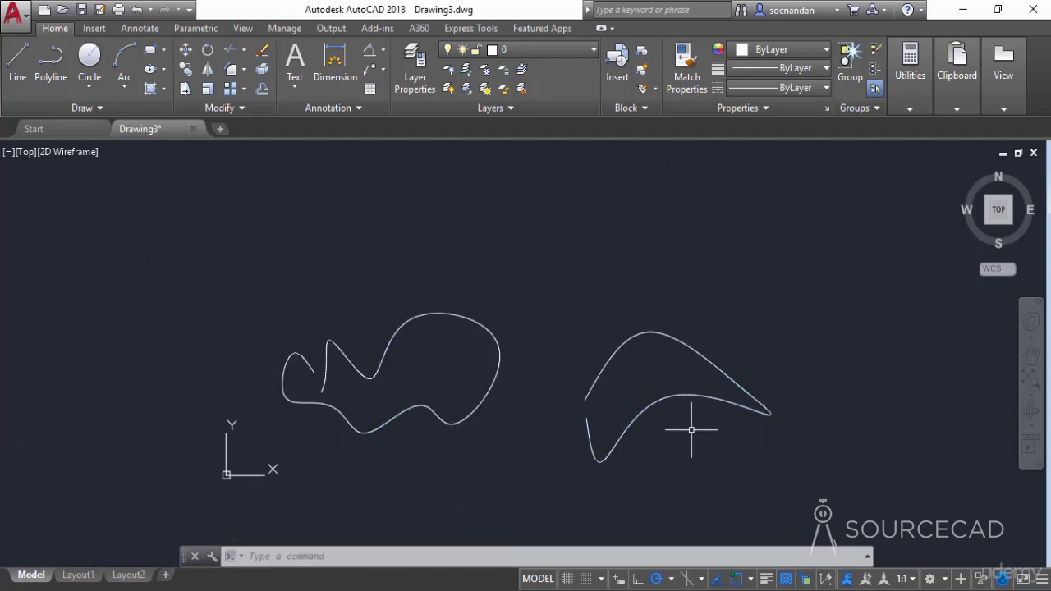